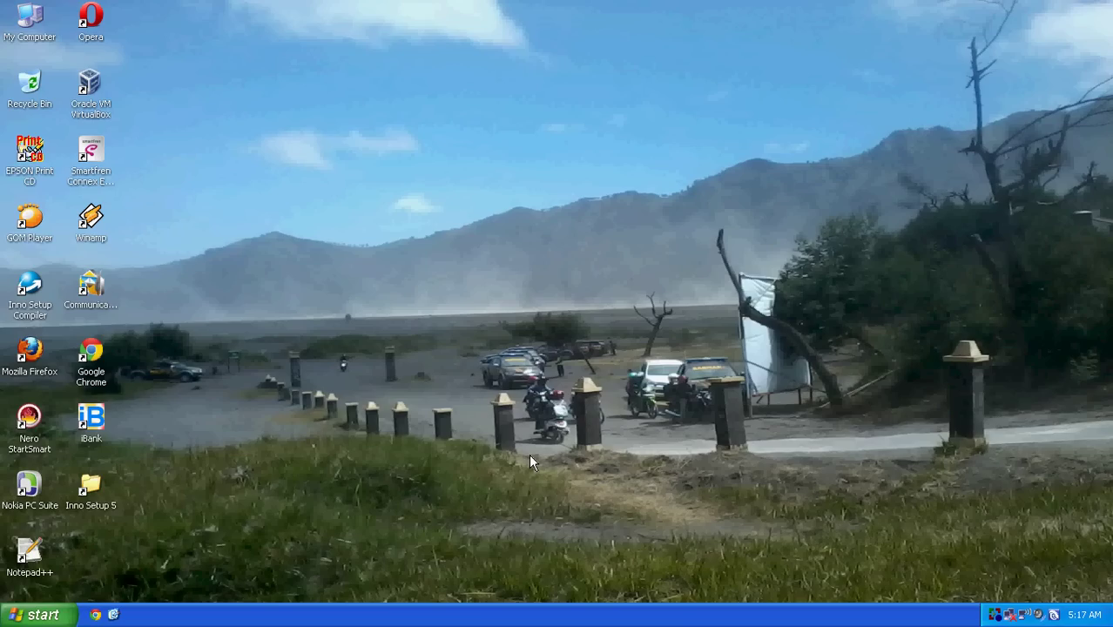
- Open Google Chrome and go to the indoaplikasi.com website
double_click(98, 371)
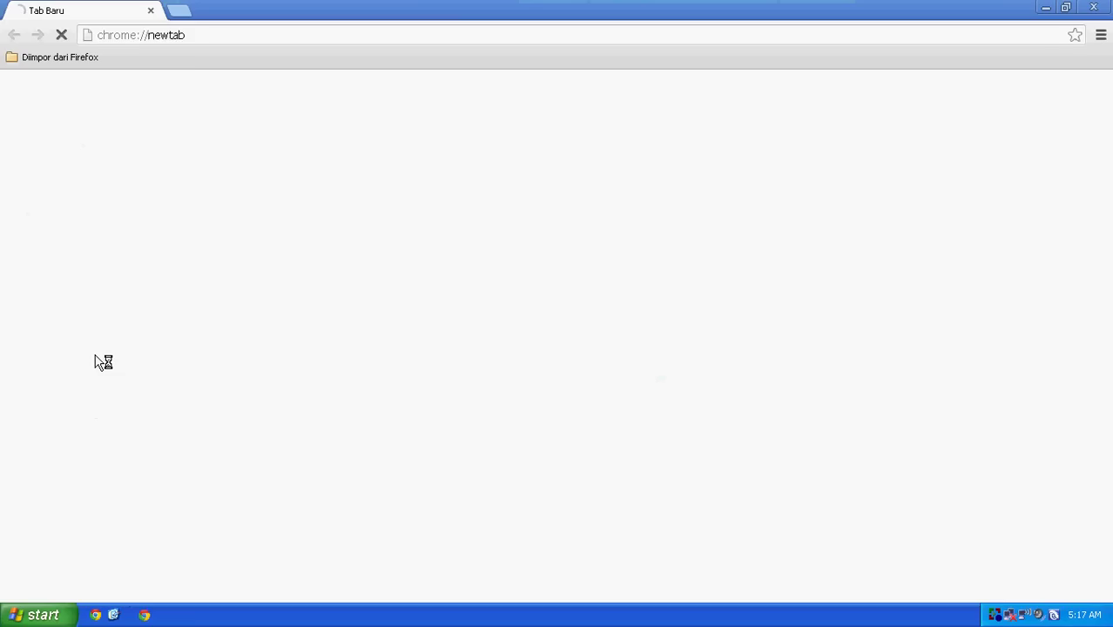
click(97, 35)
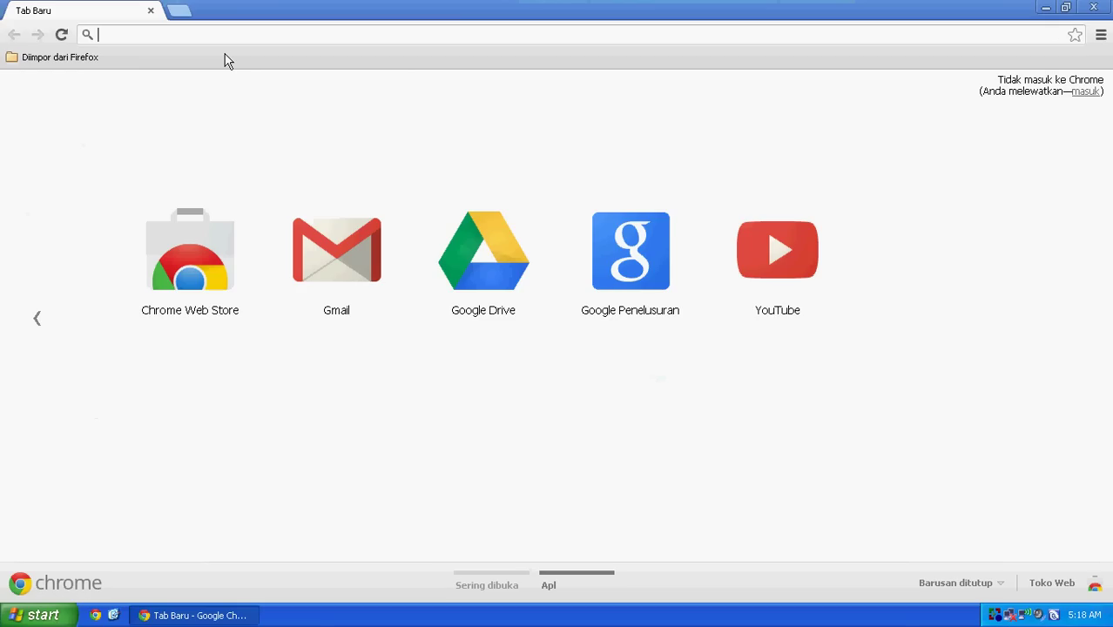
text(indoaplikasi)
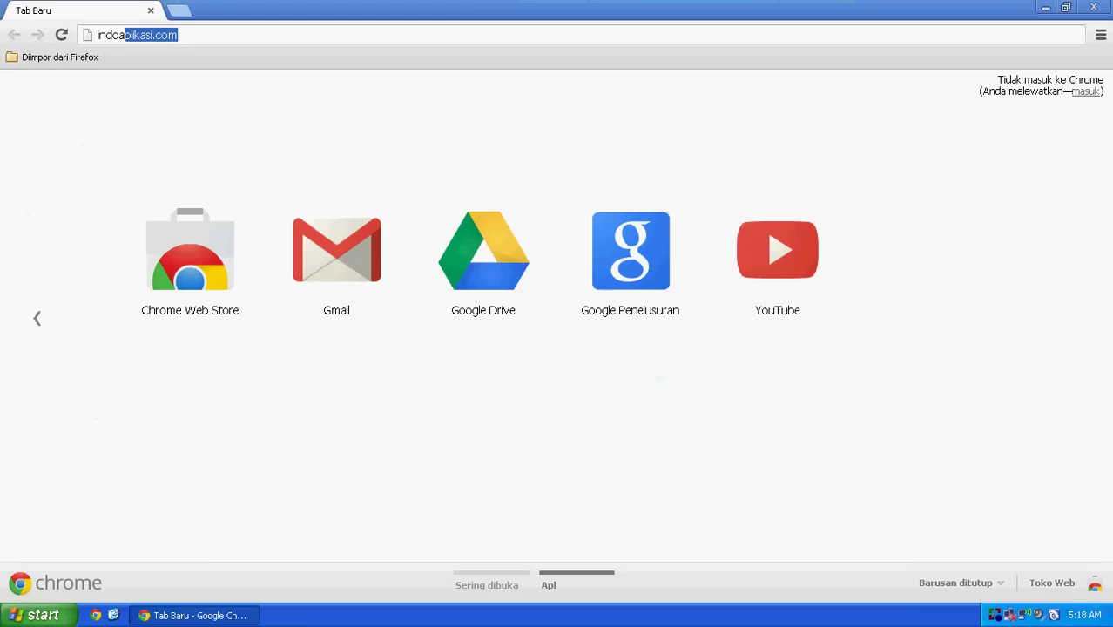
text(.com)
key(Return)
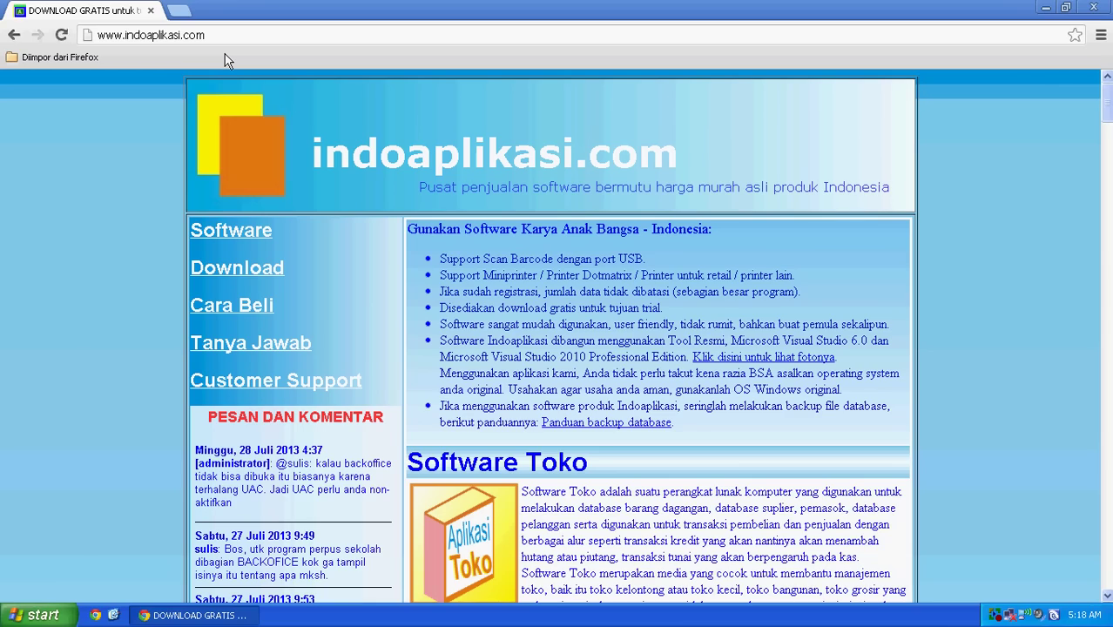
- Find the Software Perpustakaan section and download Software Perpustakaan Sekolah (PS01)
scroll(385, 108, down, 9)
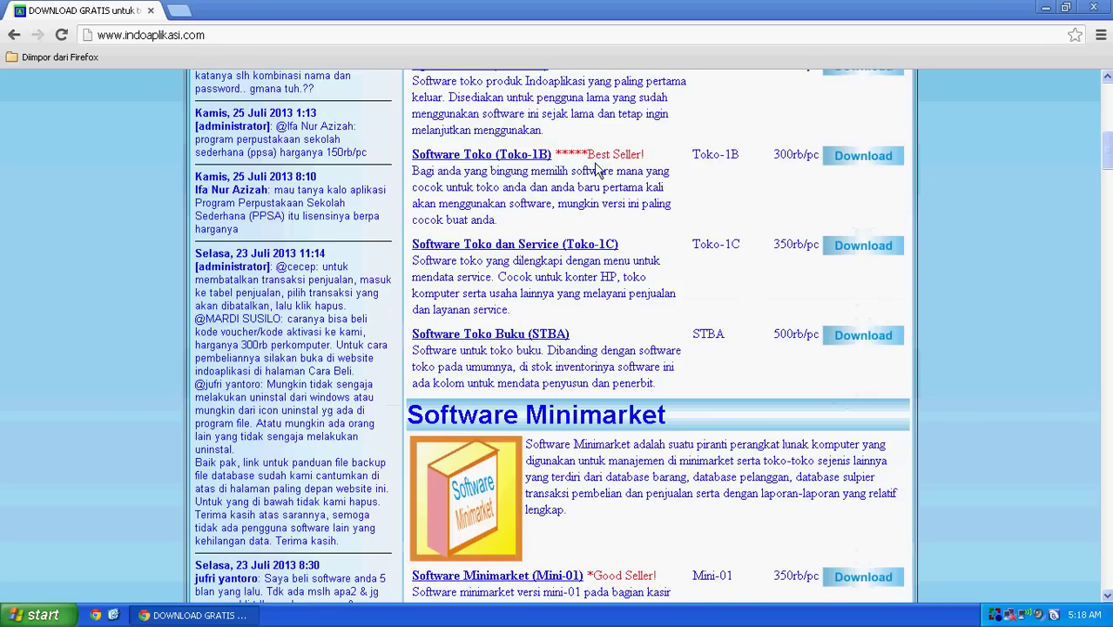
scroll(597, 170, down, 10)
scroll(631, 218, down, 10)
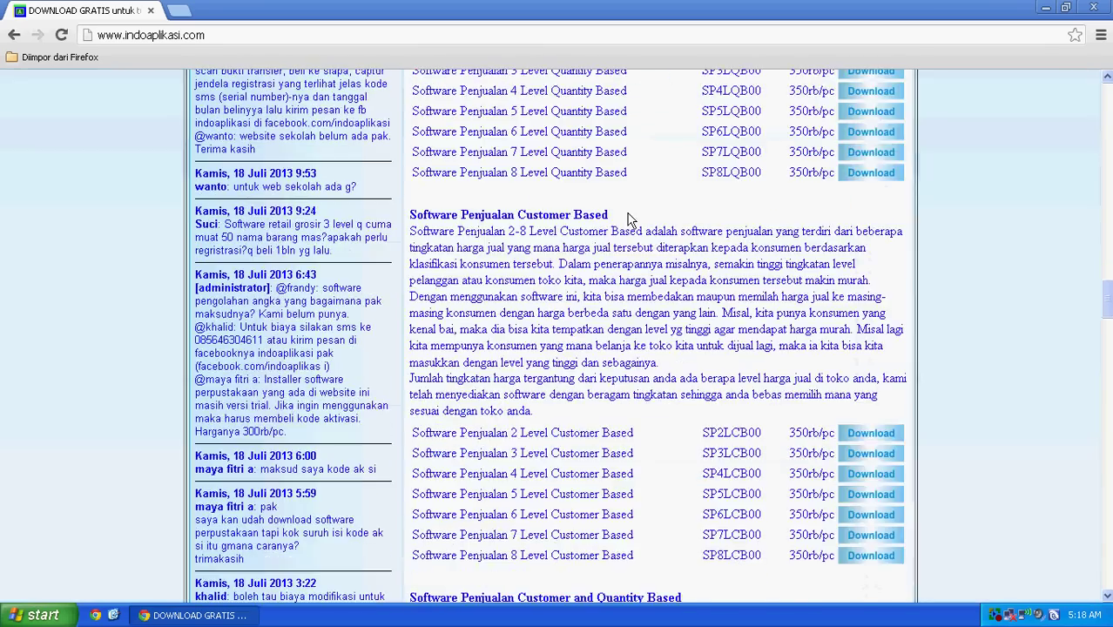
scroll(631, 217, down, 15)
scroll(684, 239, down, 5)
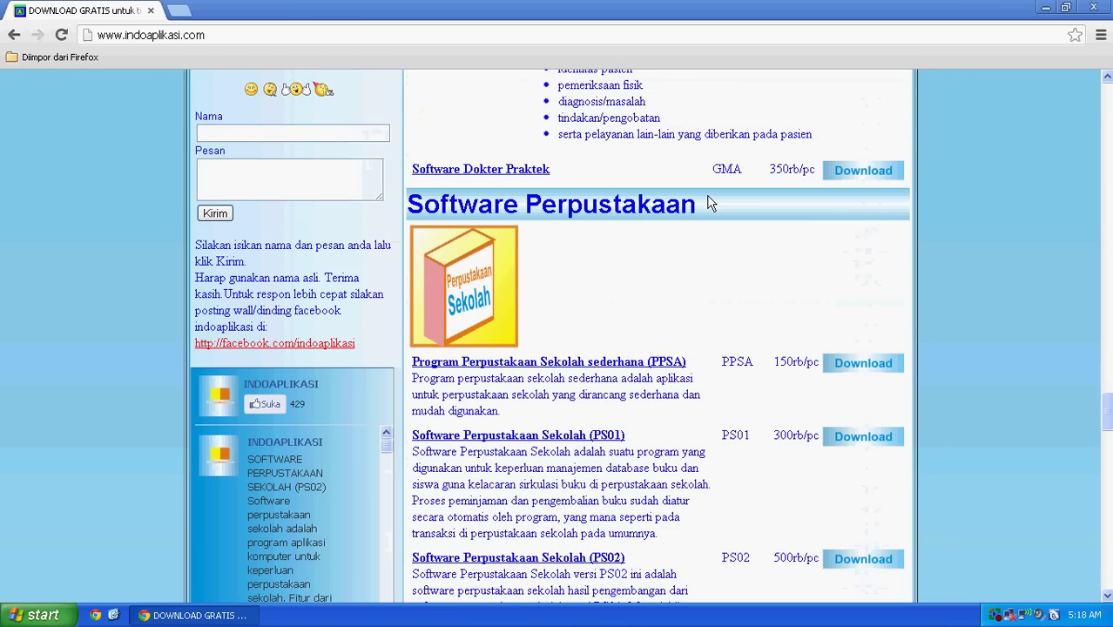
scroll(710, 203, down, 1)
scroll(581, 361, down, 1)
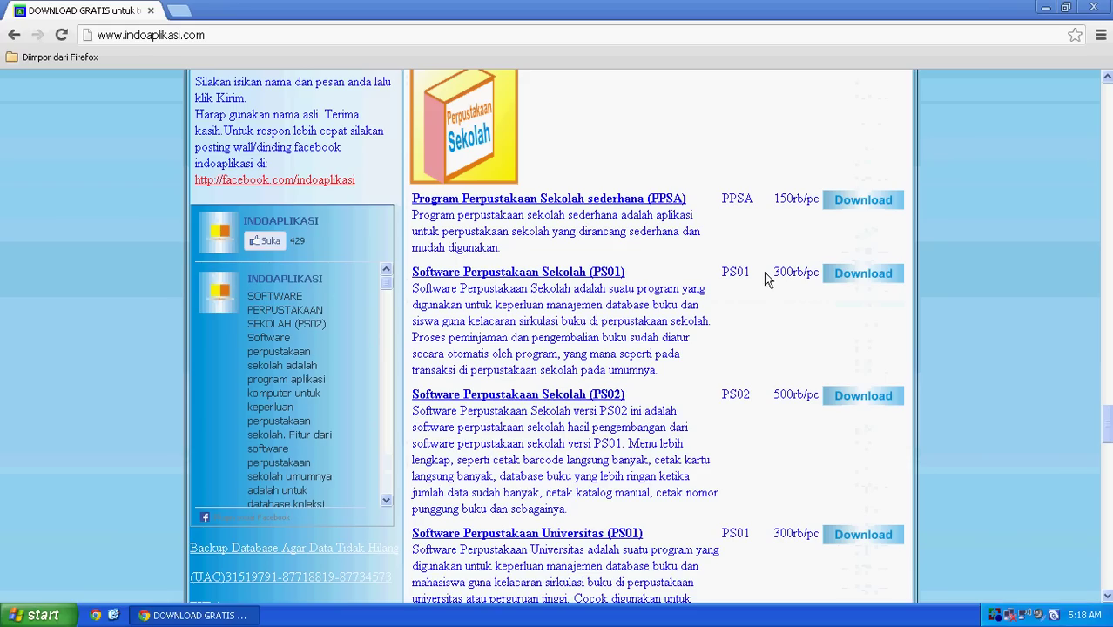
click(875, 280)
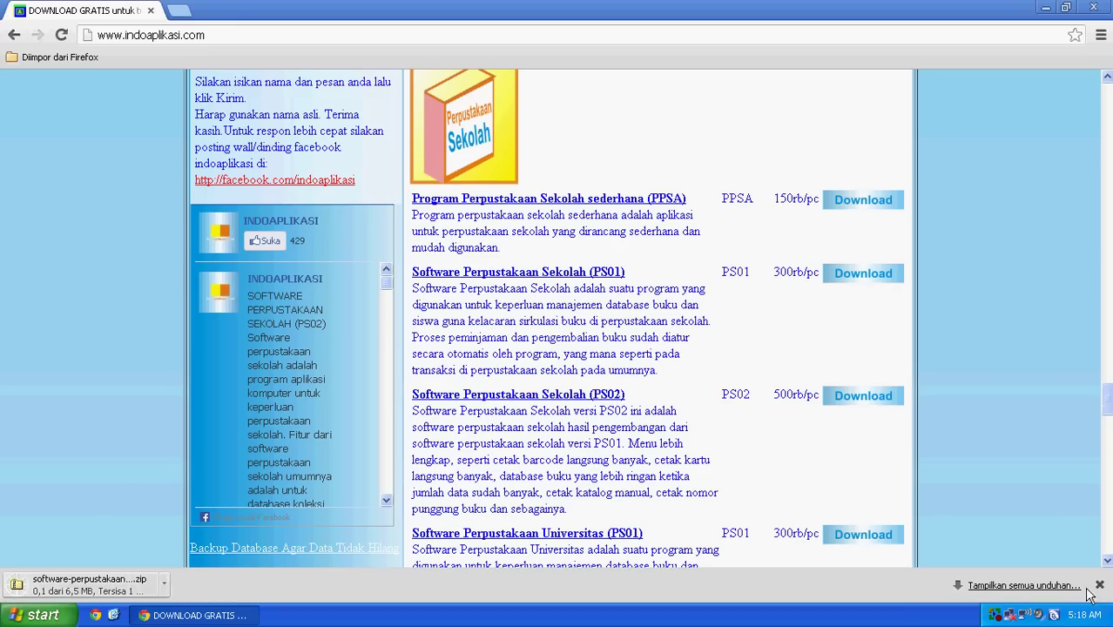
- Show the downloaded PS01 zip in its folder and delete every other item in the Downloads folder
click(1037, 586)
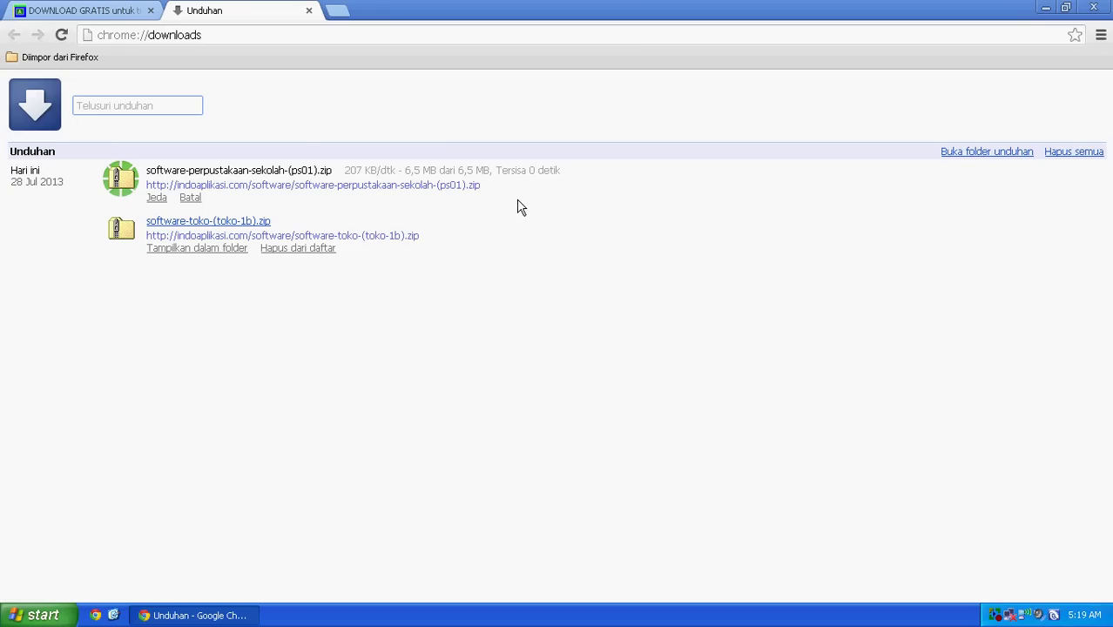
click(210, 201)
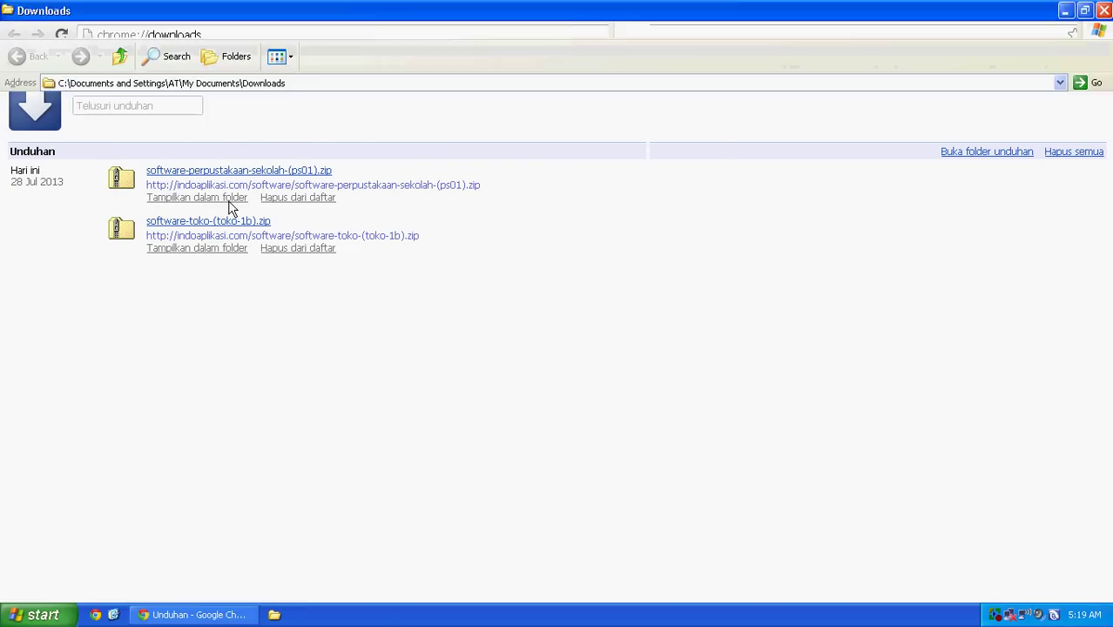
click(692, 102)
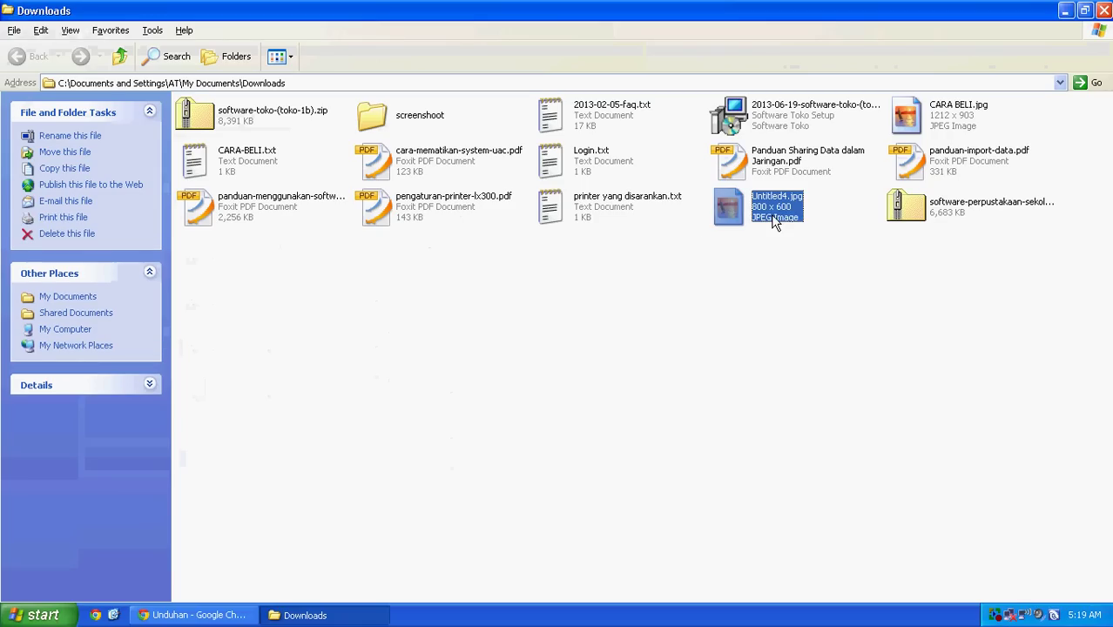
key(alt+e)
key(i)
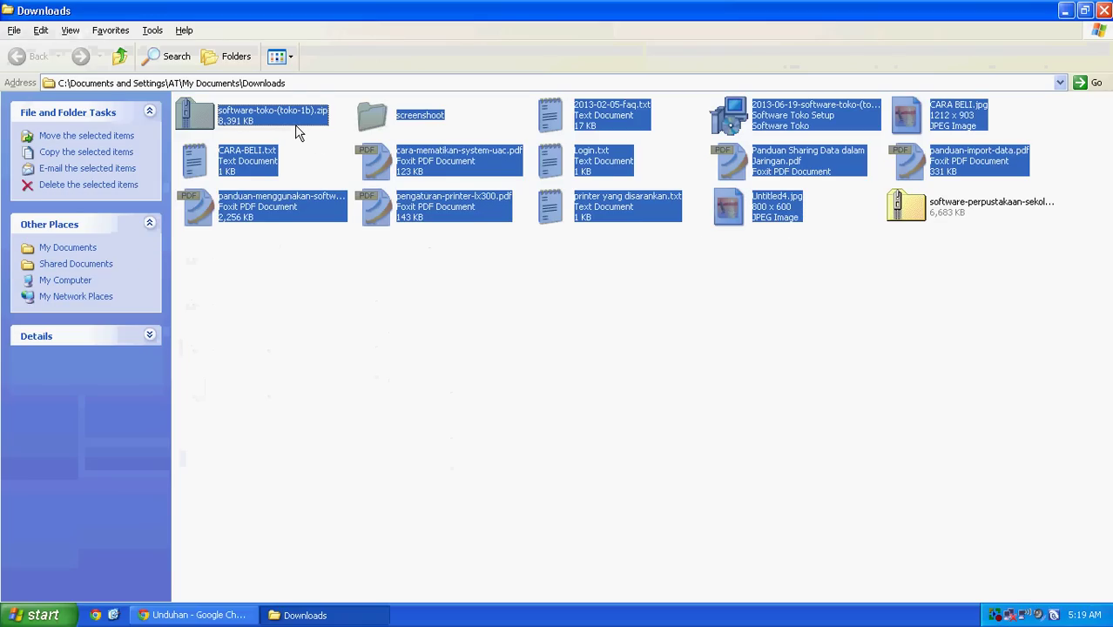
key(Delete)
key(Return)
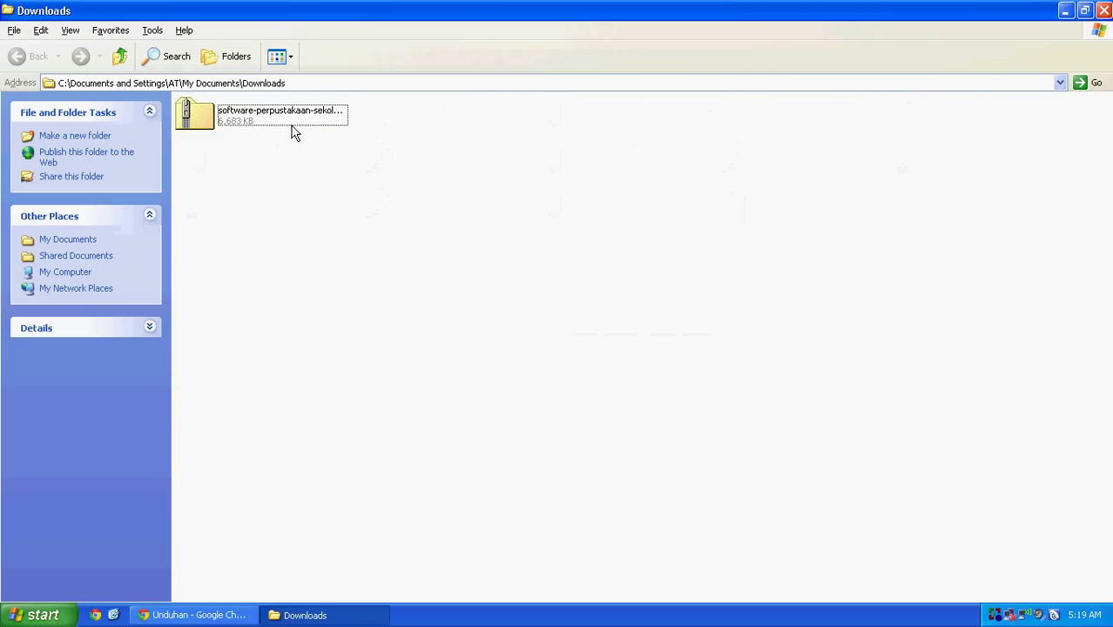
- Copy all the contents of the PS01 zip archive into the Downloads folder
double_click(228, 127)
drag(904, 169, 202, 122)
right_click(202, 122)
key(Escape)
click(120, 56)
right_click(364, 261)
click(392, 337)
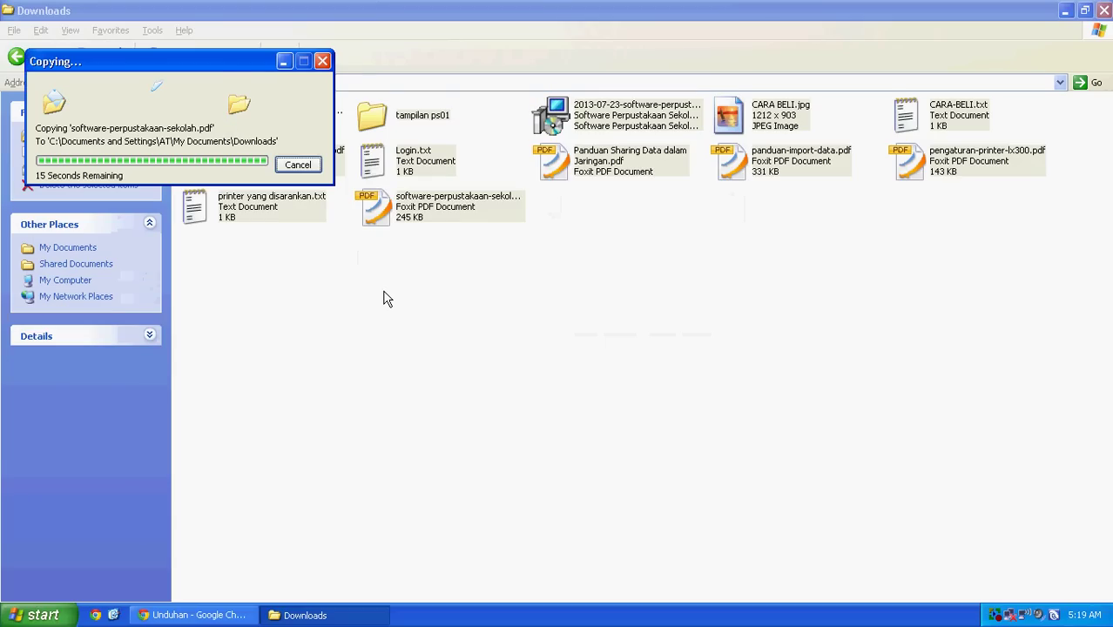
click(614, 260)
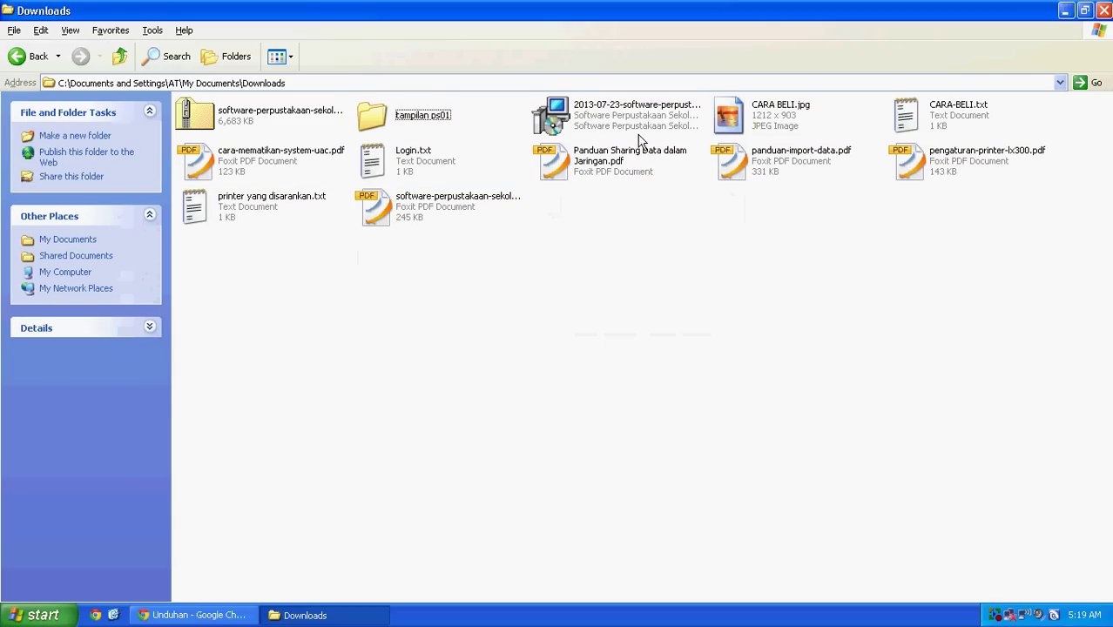
- Install Software Perpustakaan Sekolah (PS01) with a desktop icon and launch it when the setup finishes
double_click(588, 128)
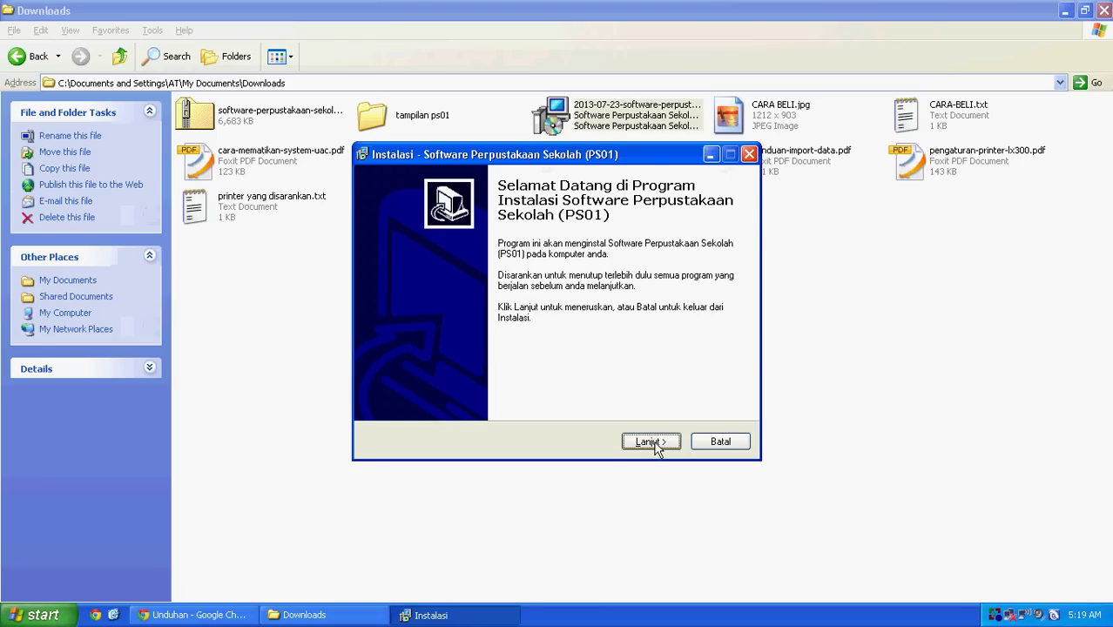
click(658, 444)
click(653, 444)
click(651, 444)
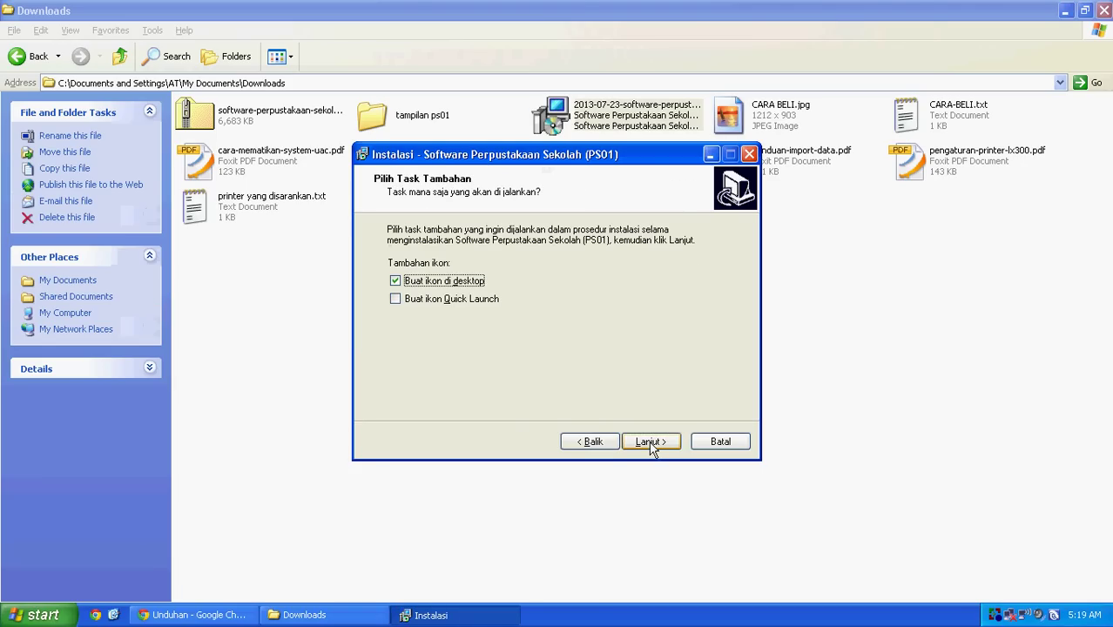
click(649, 443)
click(649, 442)
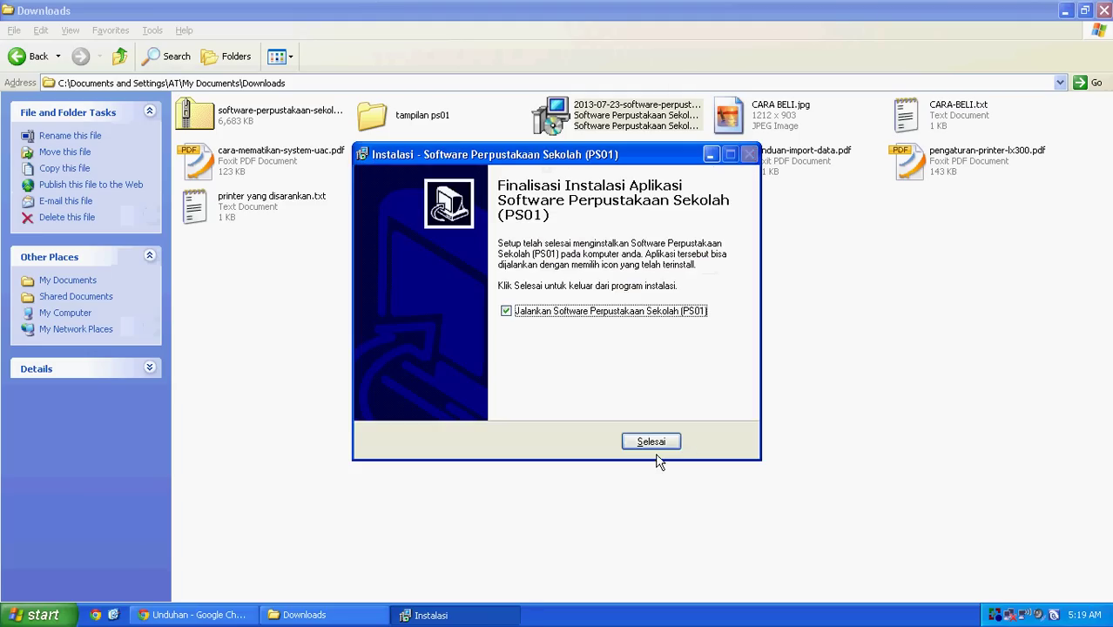
click(653, 441)
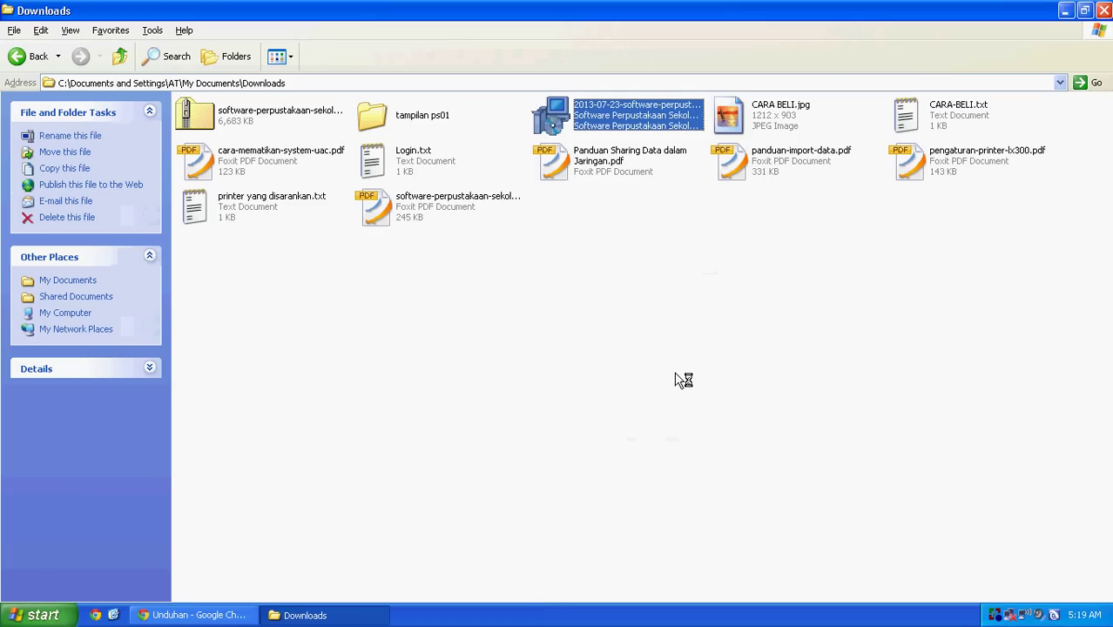
- Close the Downloads folder window and both browser tabs
click(1103, 11)
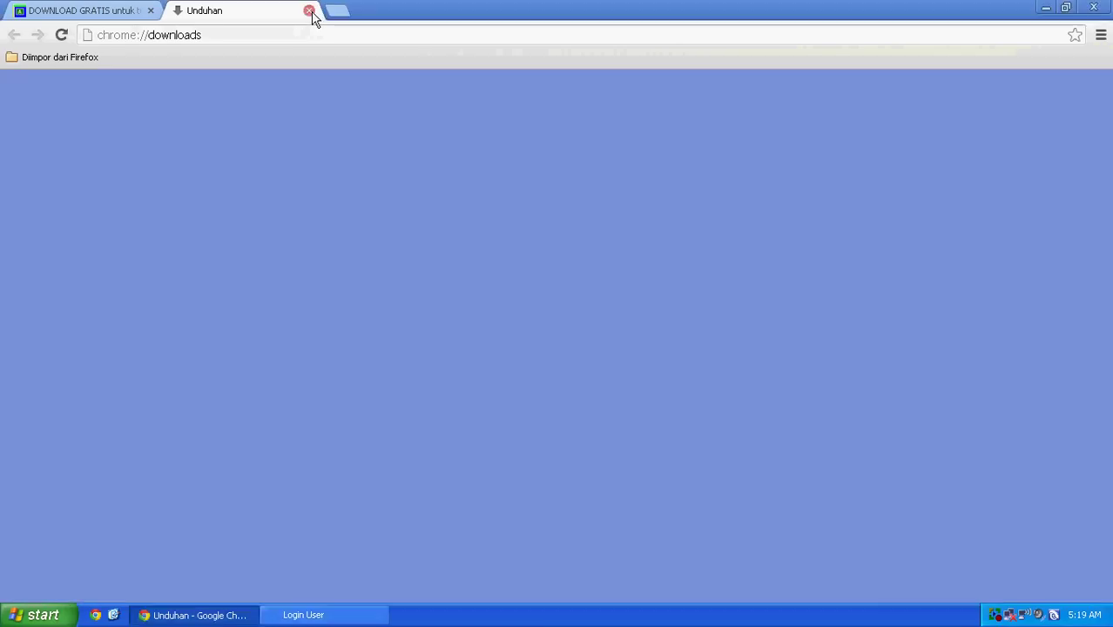
click(309, 10)
click(150, 11)
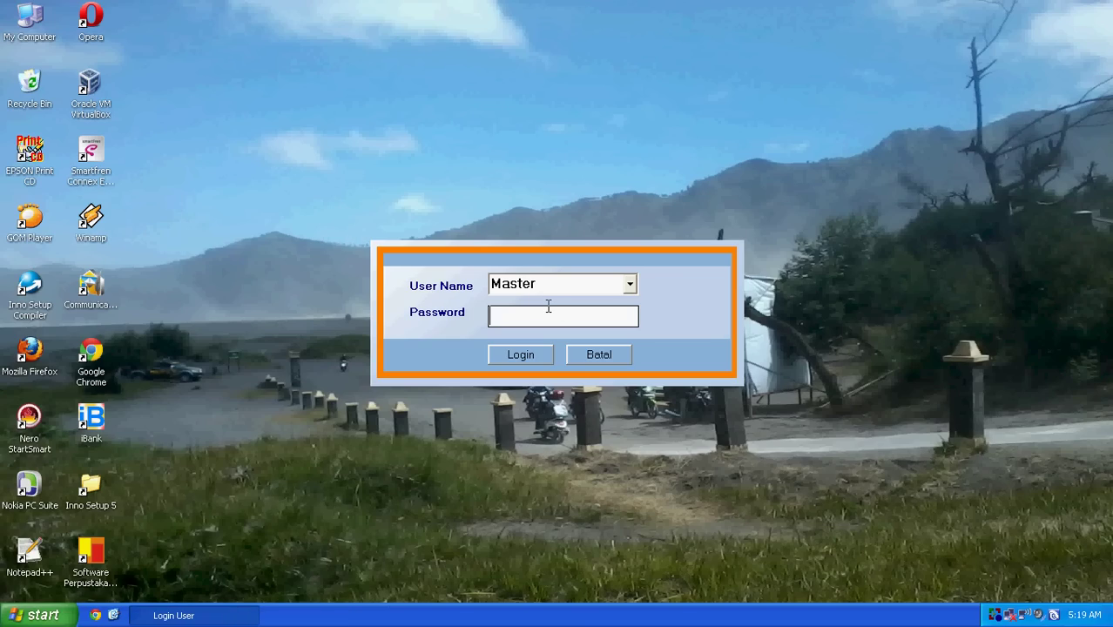
- Empty the Recycle Bin and confirm the deletion
right_click(31, 83)
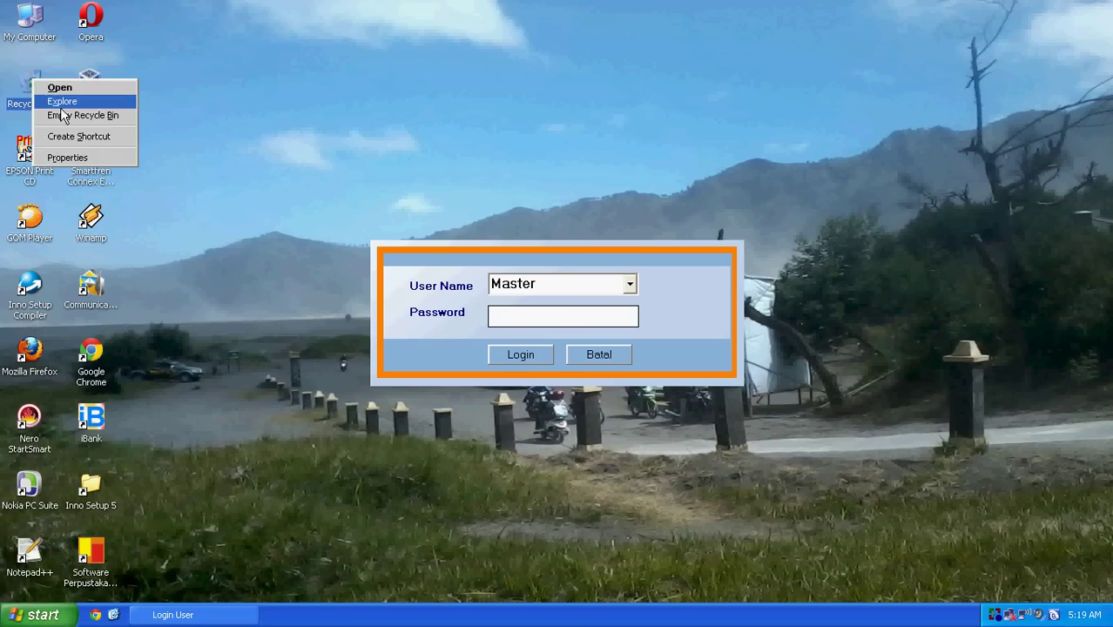
click(54, 114)
click(603, 339)
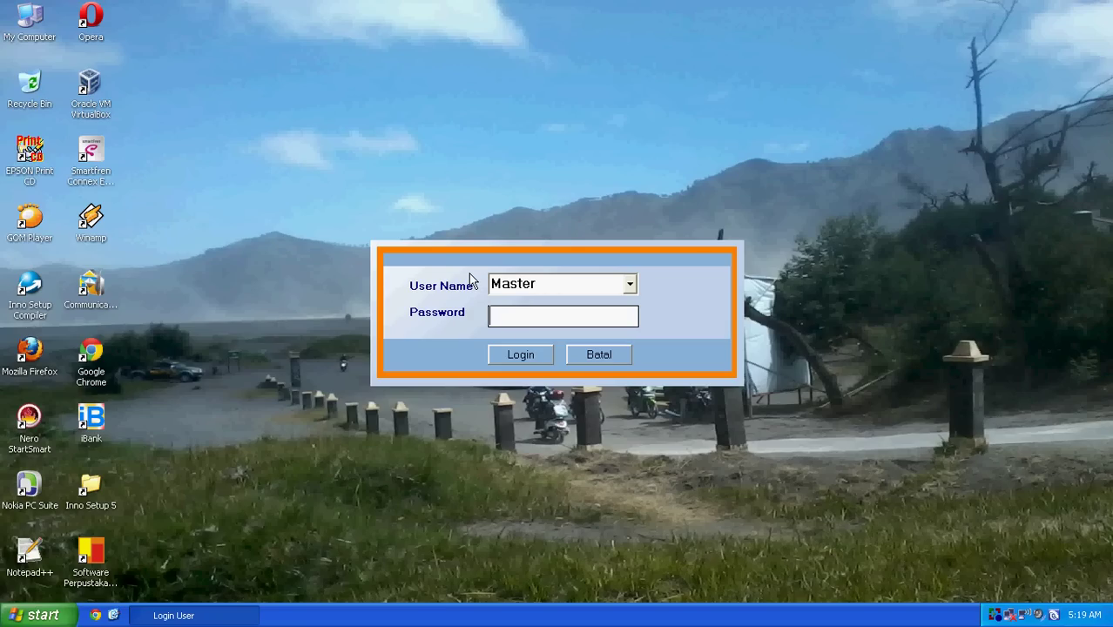
- Log in as Master with the password left blank, and dismiss the registration dialog without entering a voucher
key(Return)
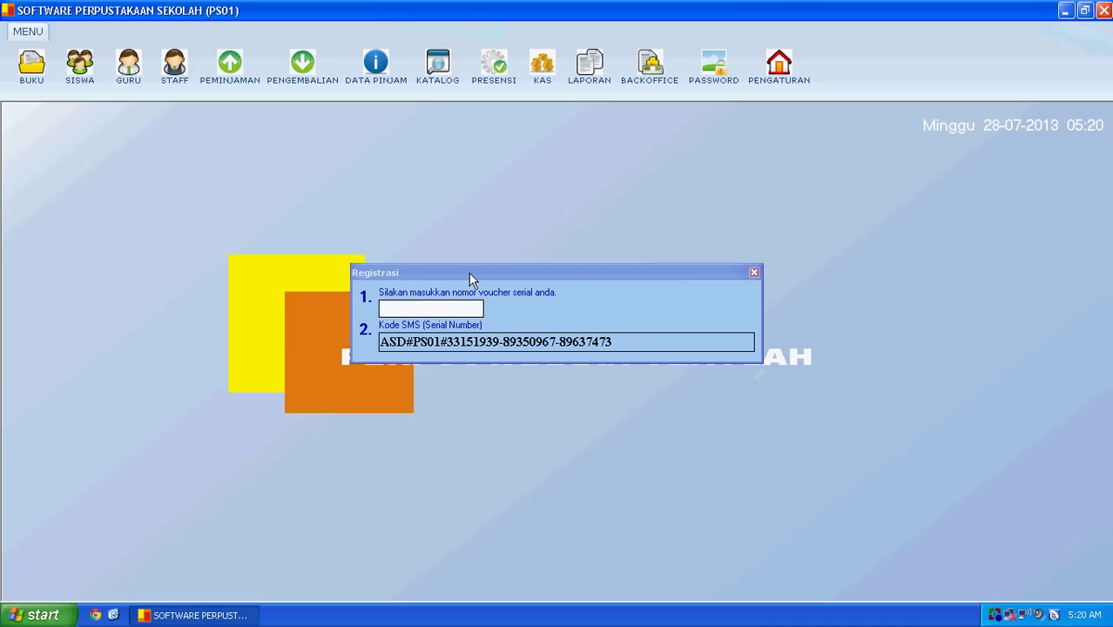
drag(475, 279, 499, 205)
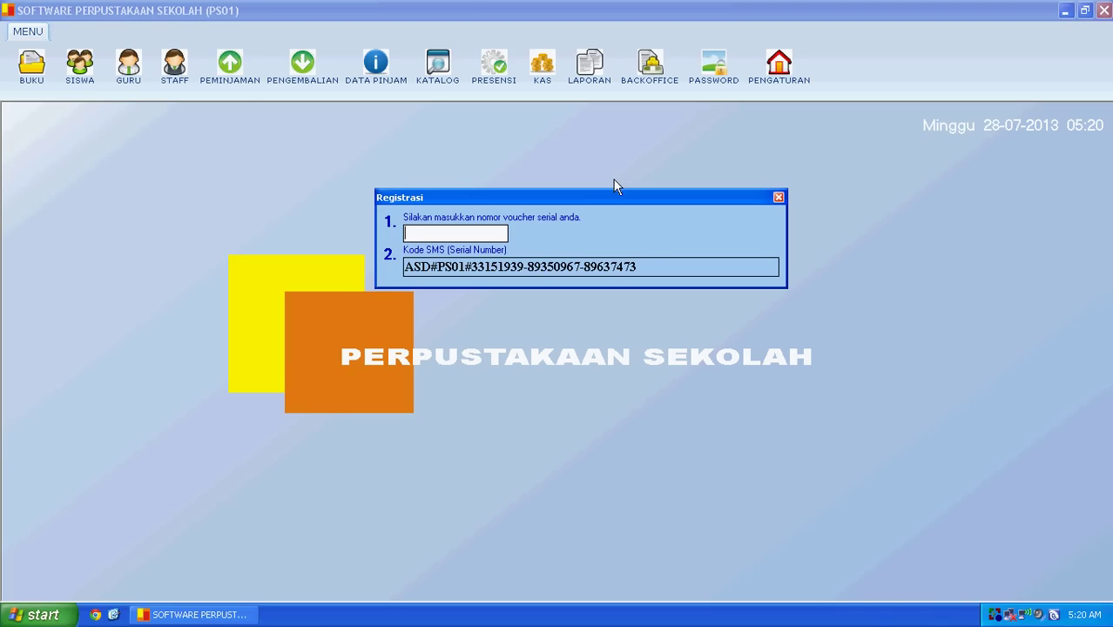
click(779, 197)
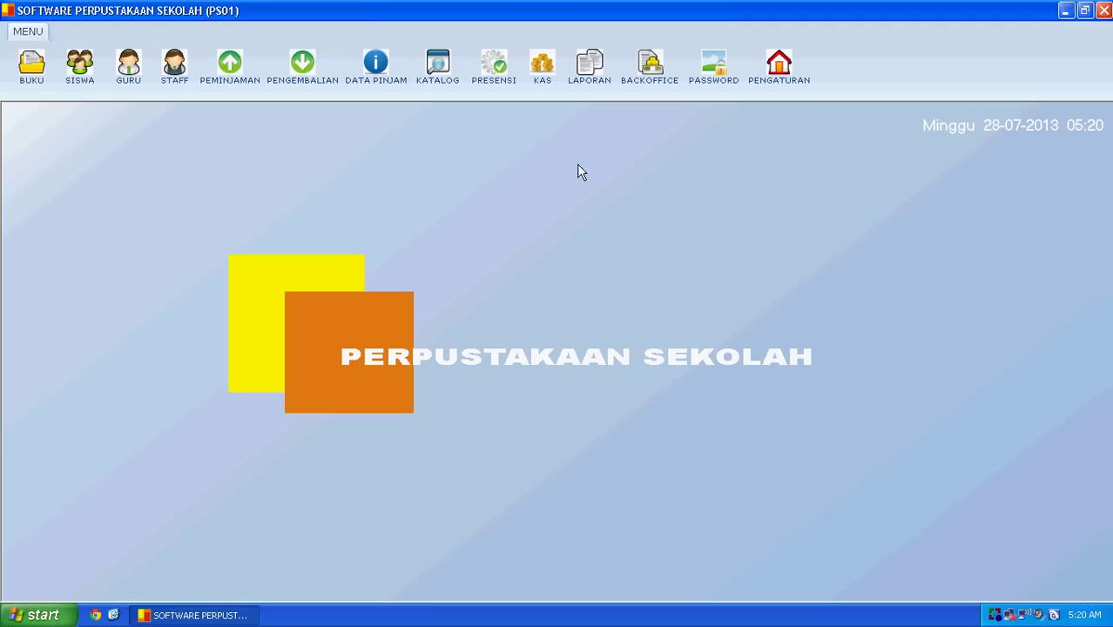
- Examine the columns of the Buku list and the details of book 11113, then close the record and the list
click(31, 68)
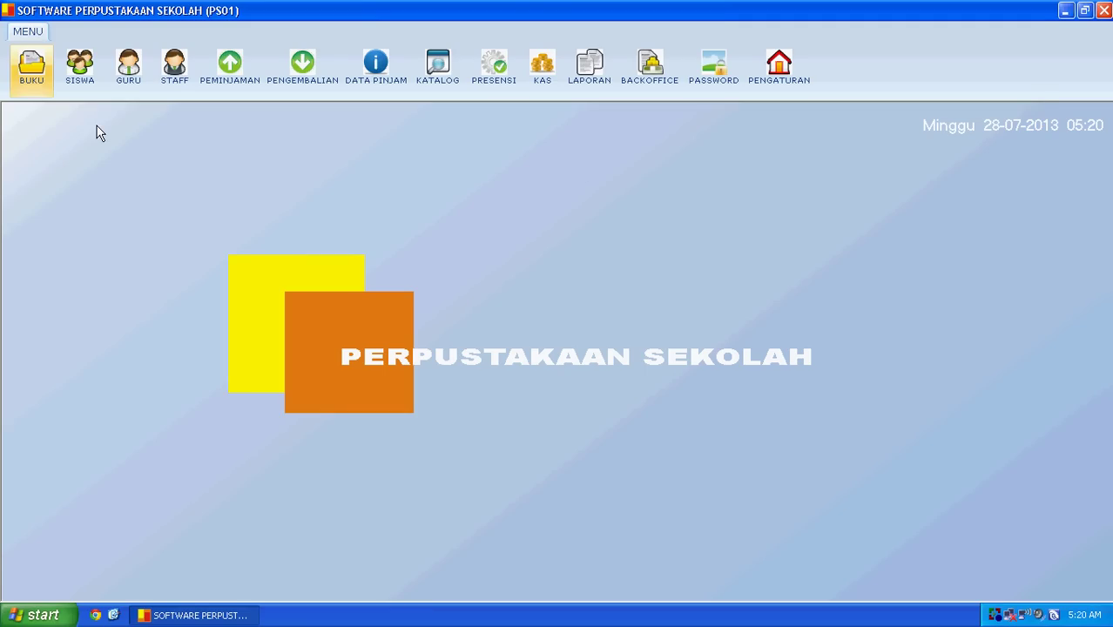
scroll(209, 239, right, 4)
scroll(357, 202, right, 3)
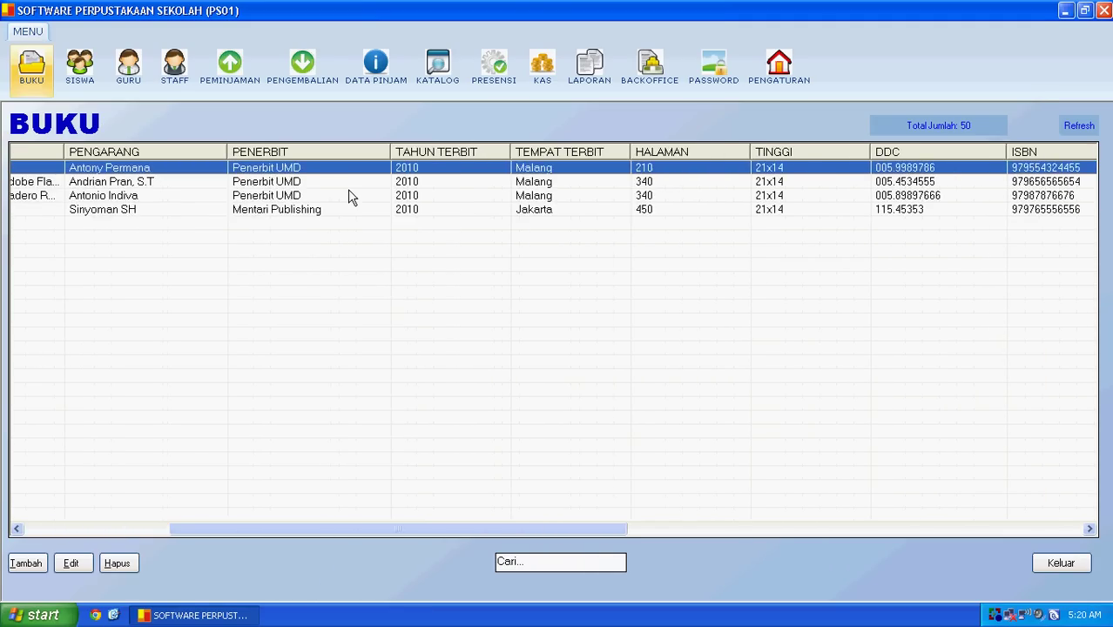
scroll(349, 192, left, 3)
scroll(351, 197, left, 3)
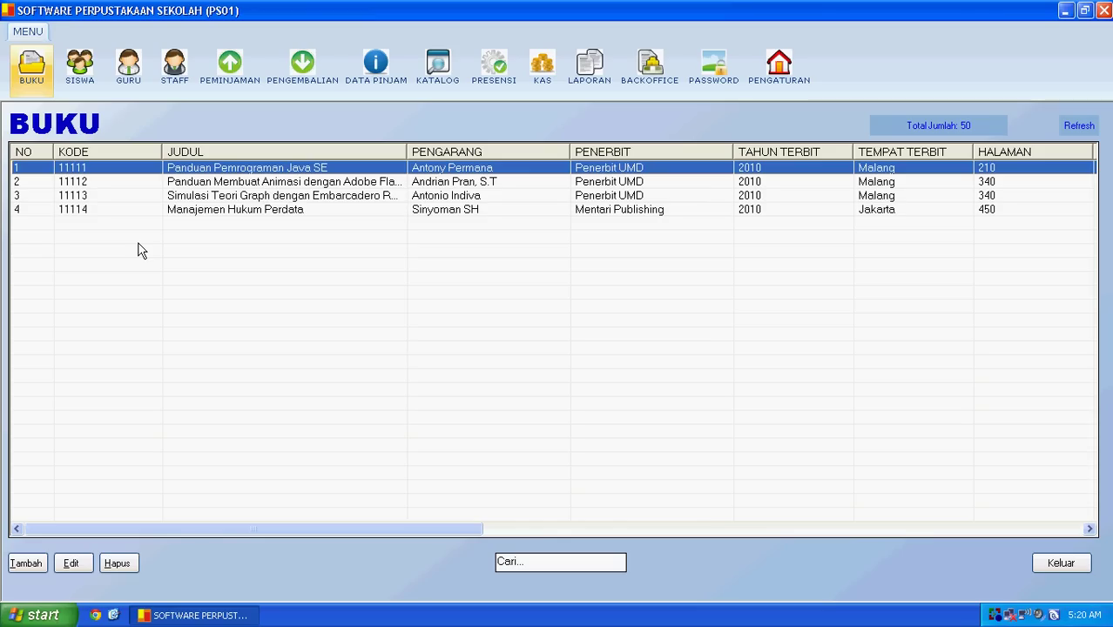
double_click(154, 196)
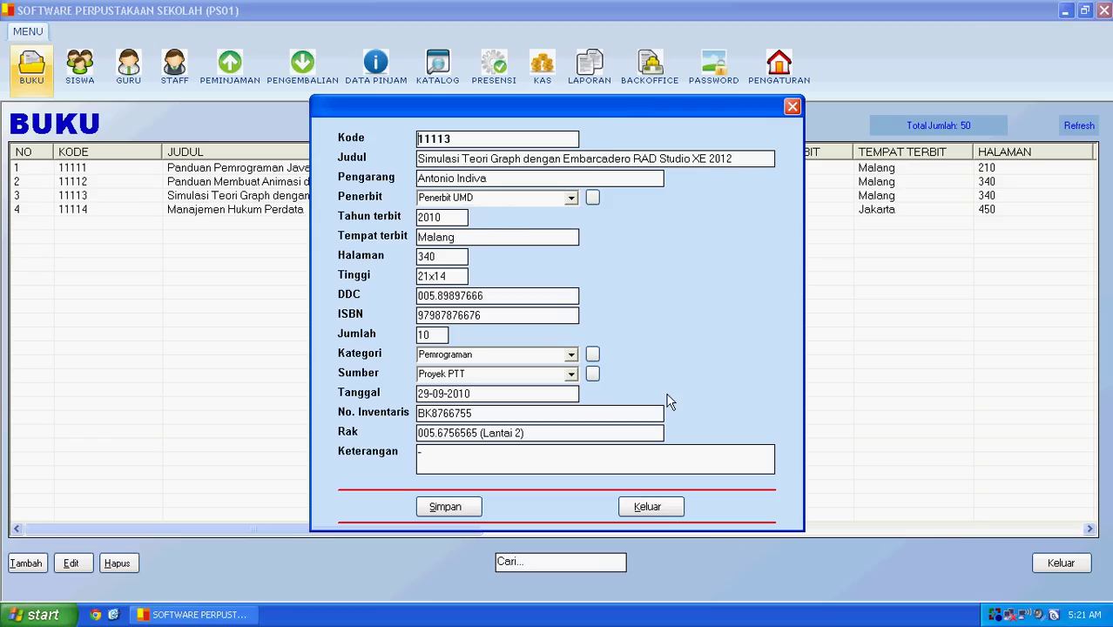
click(648, 506)
click(1057, 565)
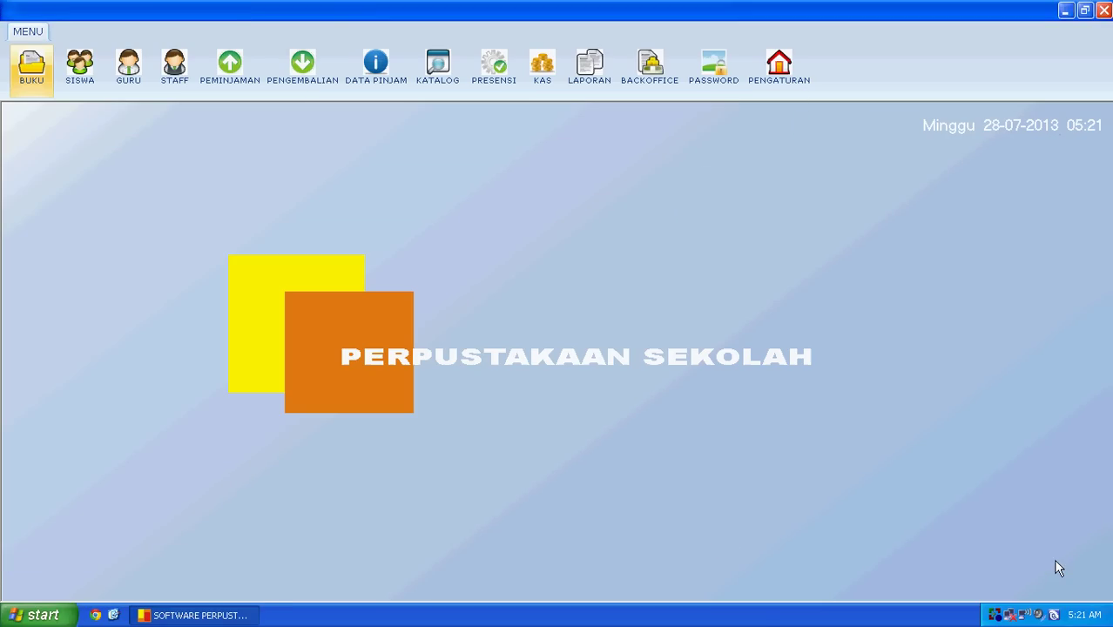
- Open the Siswa list and view the sample student's record, closing it without saving
click(90, 91)
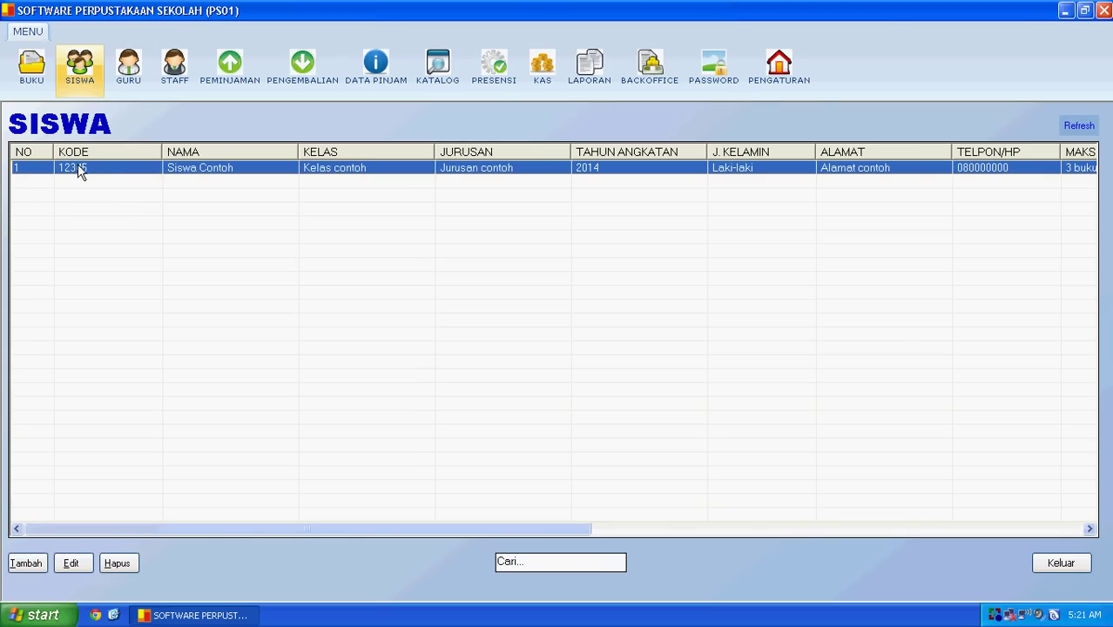
click(70, 562)
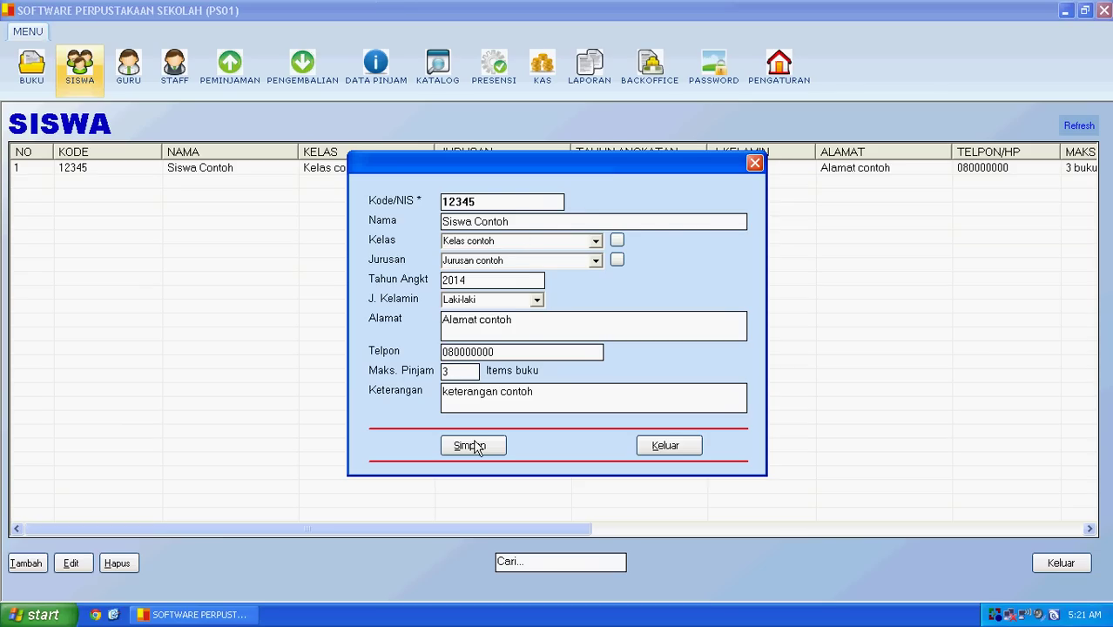
click(756, 164)
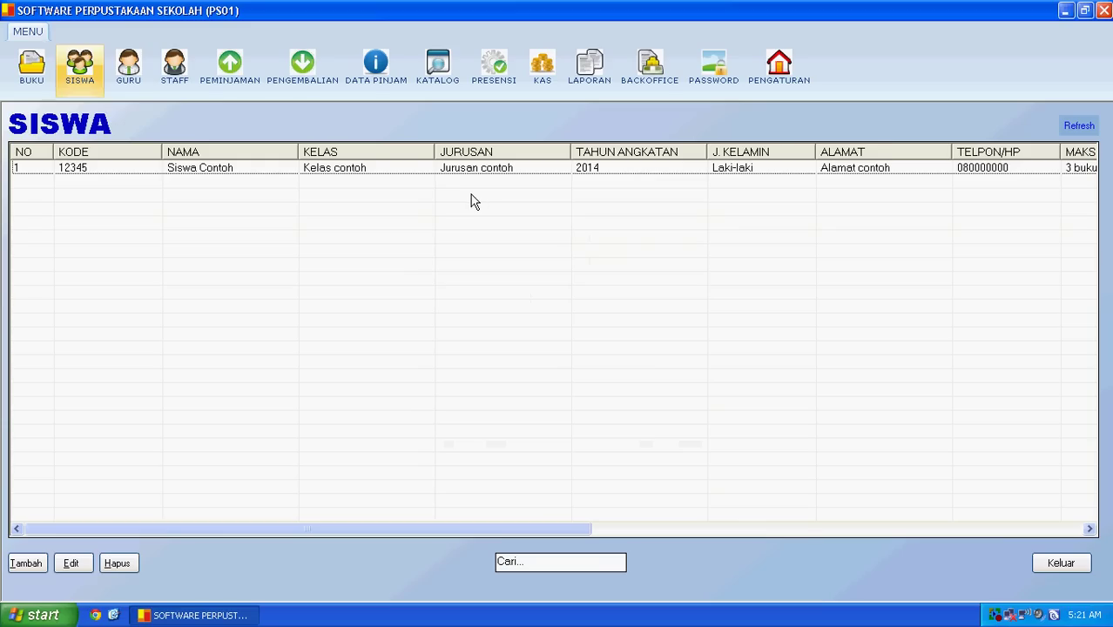
- Open the Guru list and view its blank new-teacher form, closing it without saving
click(142, 73)
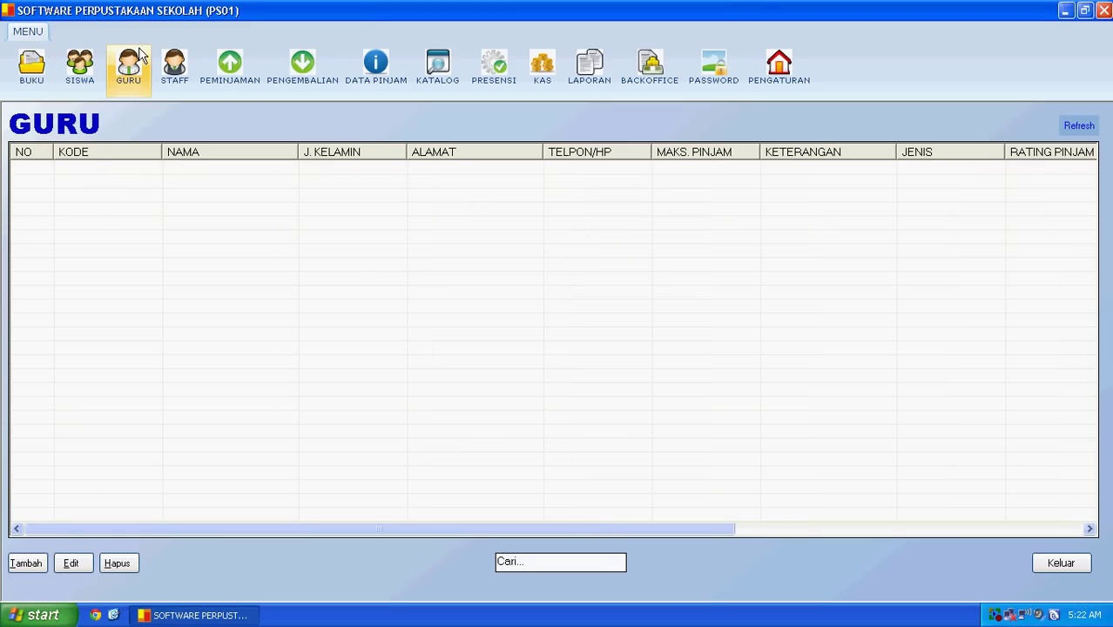
click(26, 562)
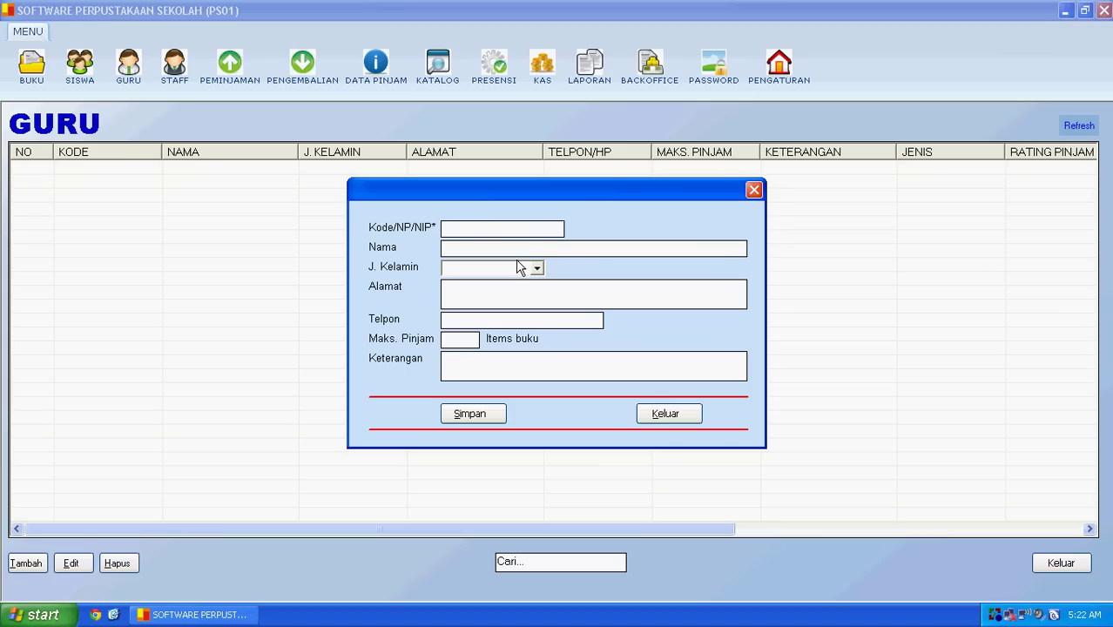
click(755, 190)
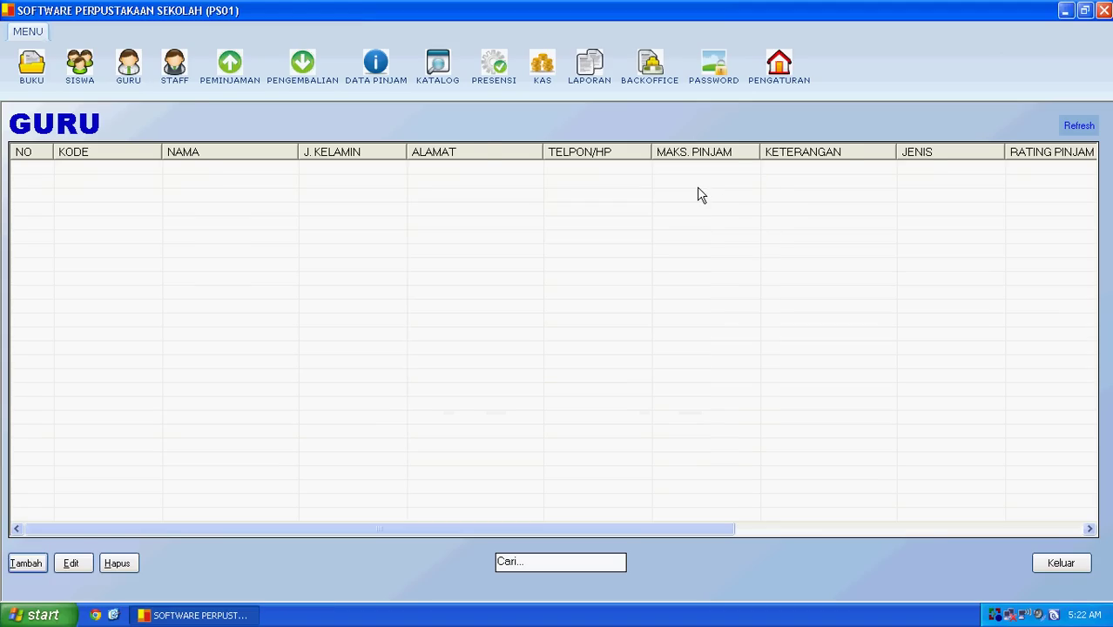
- Open the Staff list and look across its columns
click(174, 70)
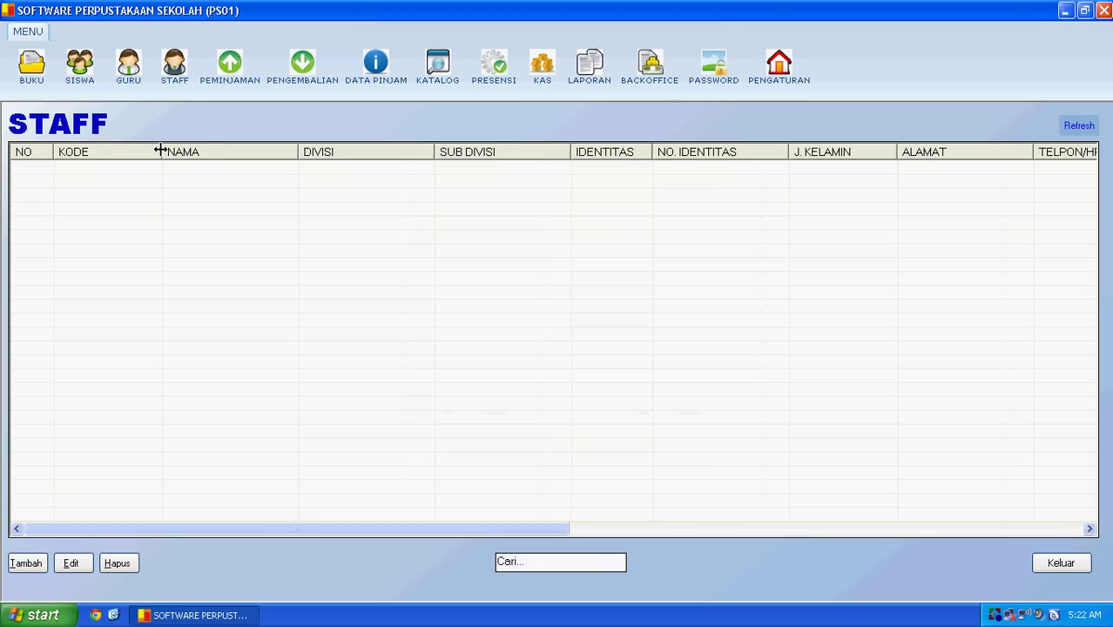
scroll(165, 163, right, 1)
scroll(166, 163, left, 1)
- Start a Peminjaman transaction and choose the sample student Siswa Contoh as the borrower
click(230, 71)
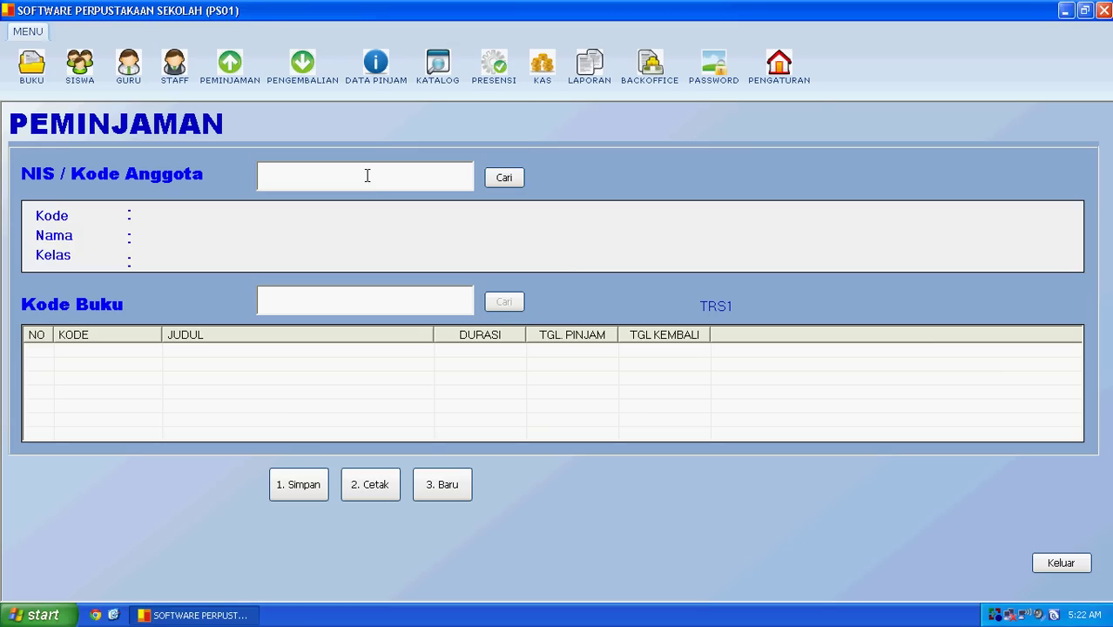
click(505, 179)
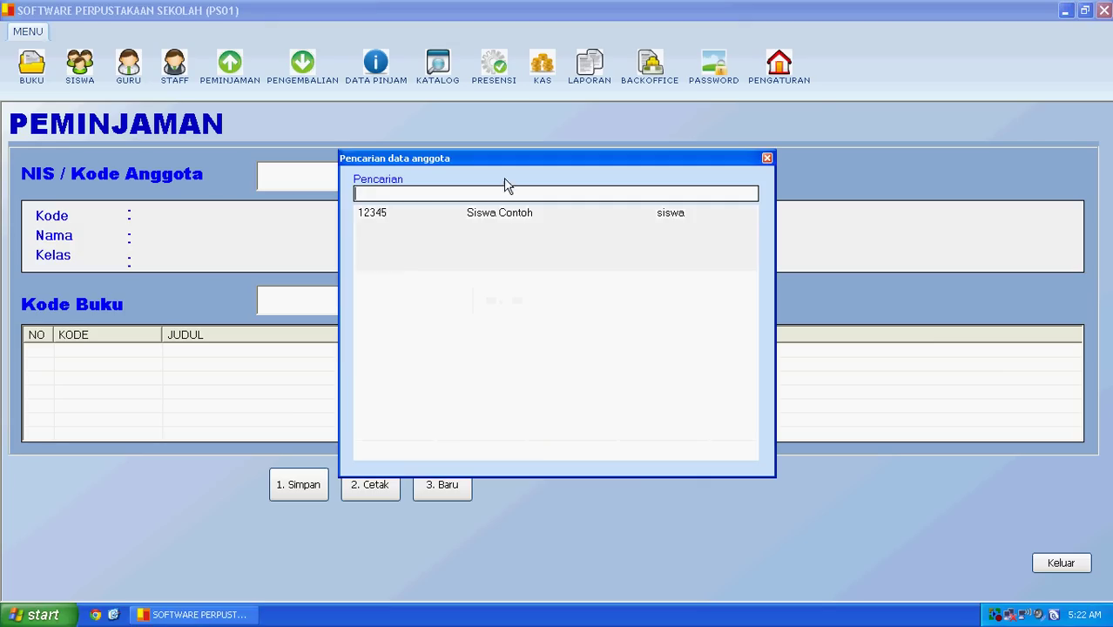
double_click(467, 214)
click(504, 280)
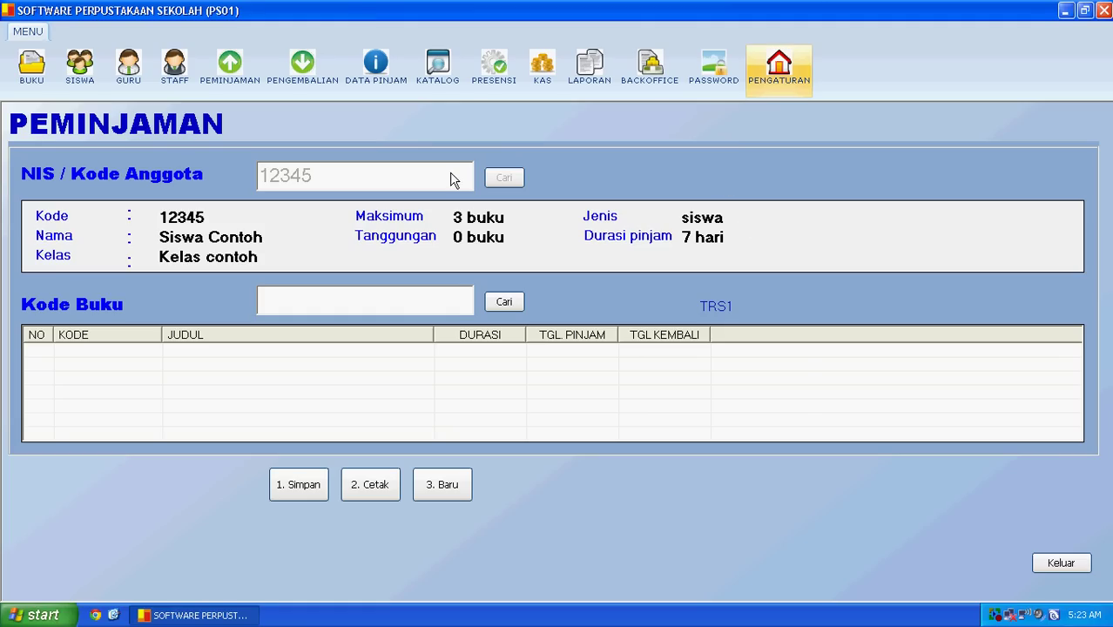
- Add books 11111, 11112 and 11113 to the student's loan list, approving each one
click(514, 303)
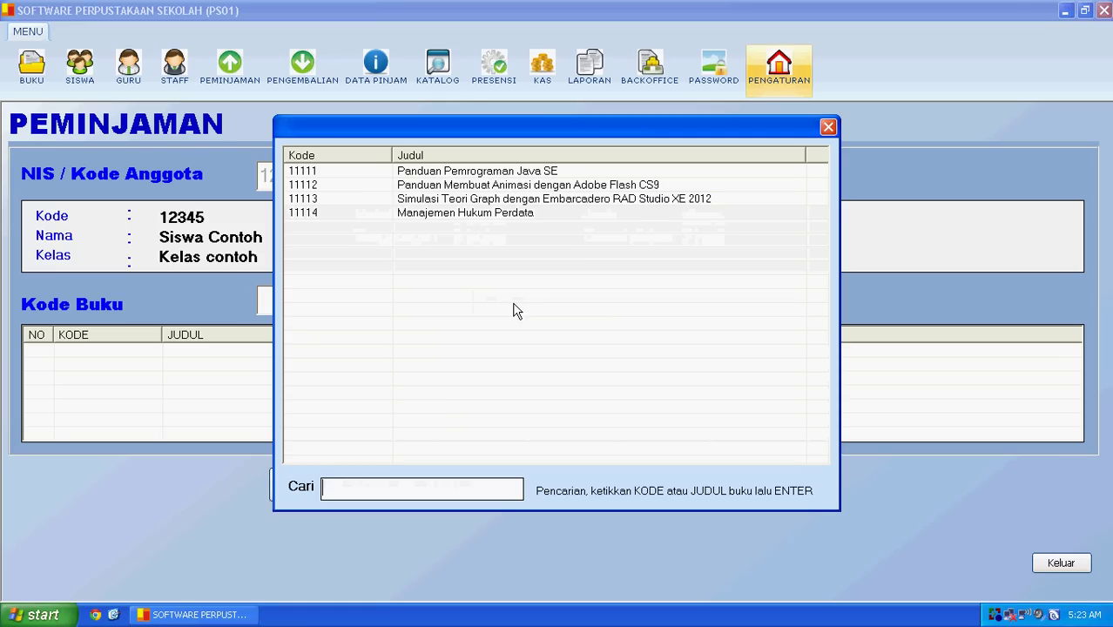
double_click(510, 174)
click(530, 352)
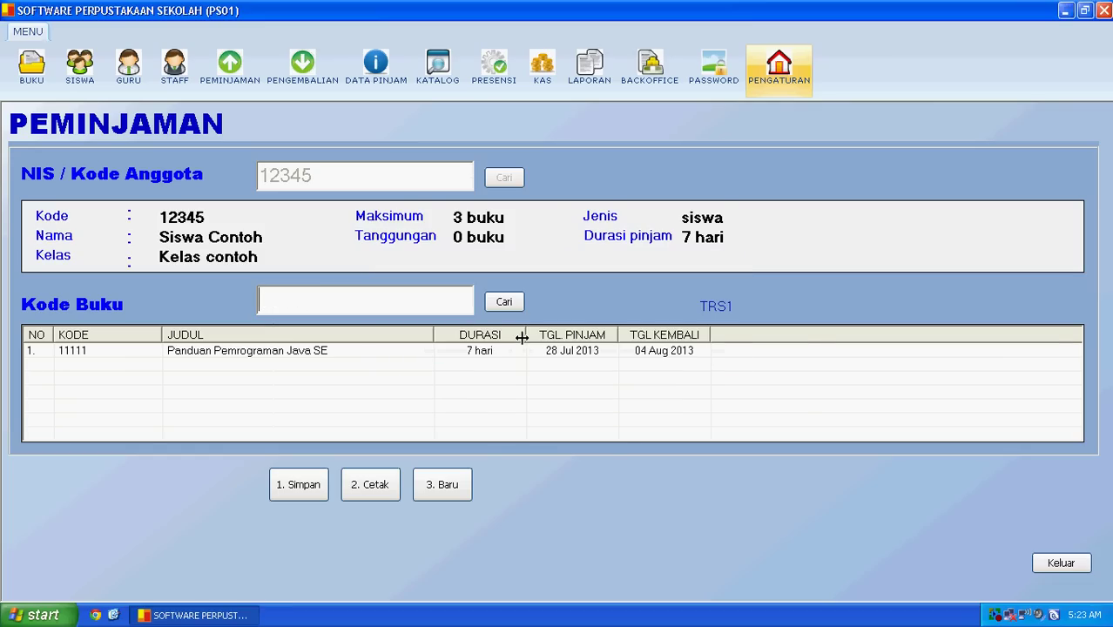
click(505, 302)
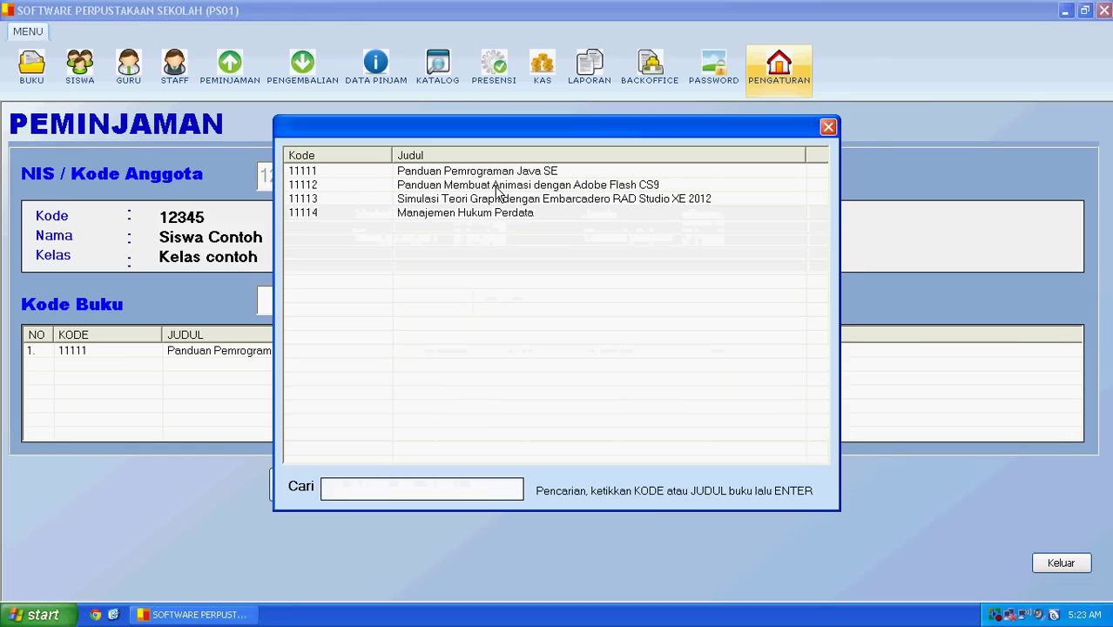
double_click(498, 186)
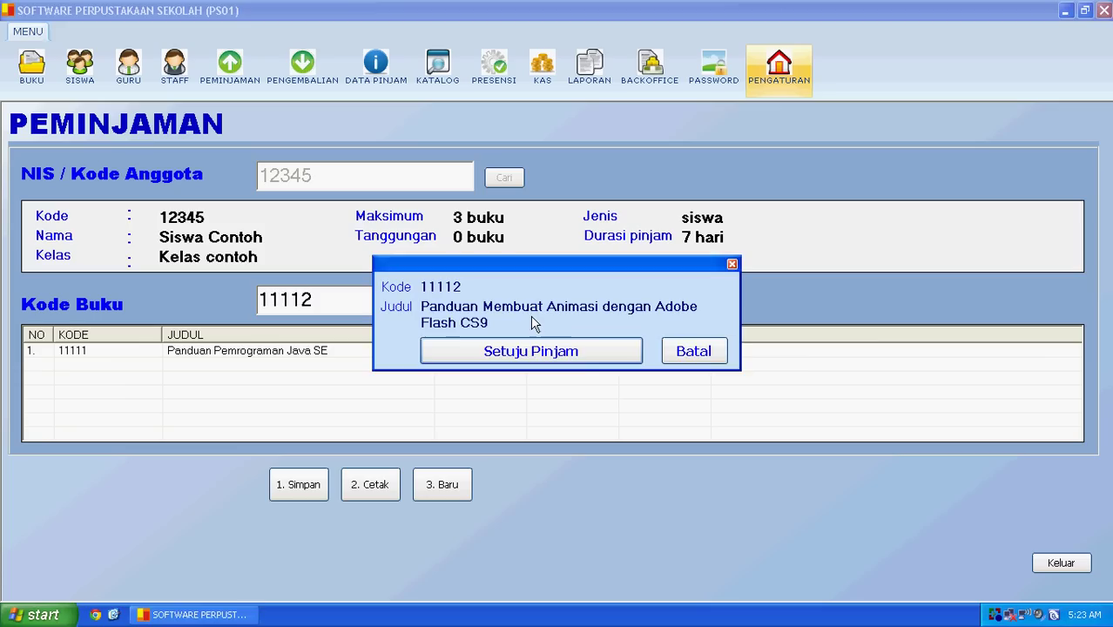
click(530, 351)
click(514, 305)
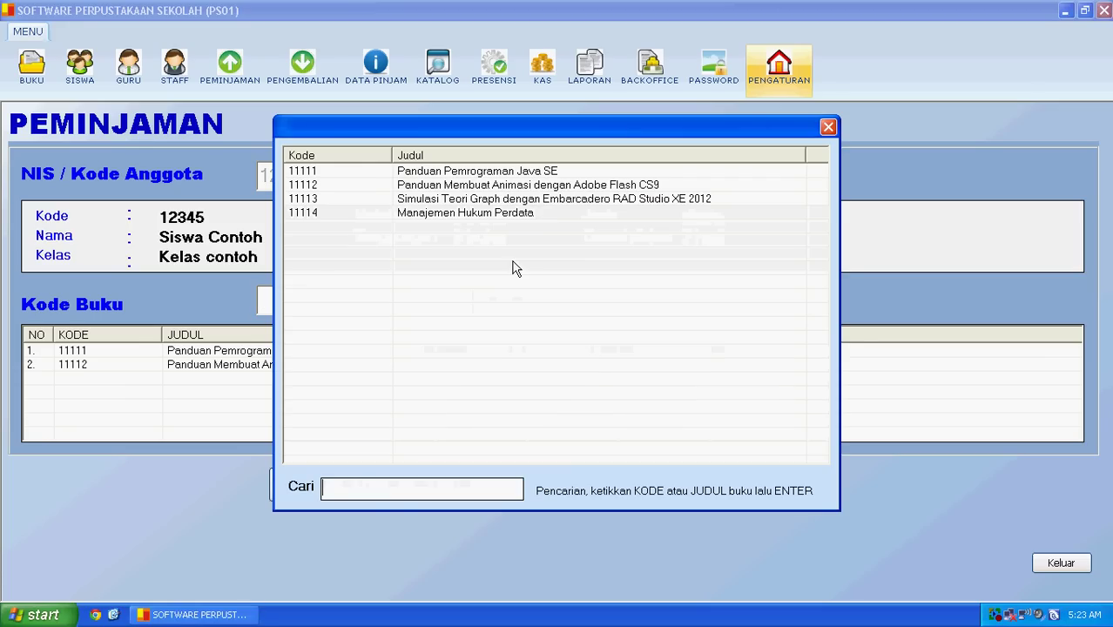
double_click(542, 200)
click(553, 354)
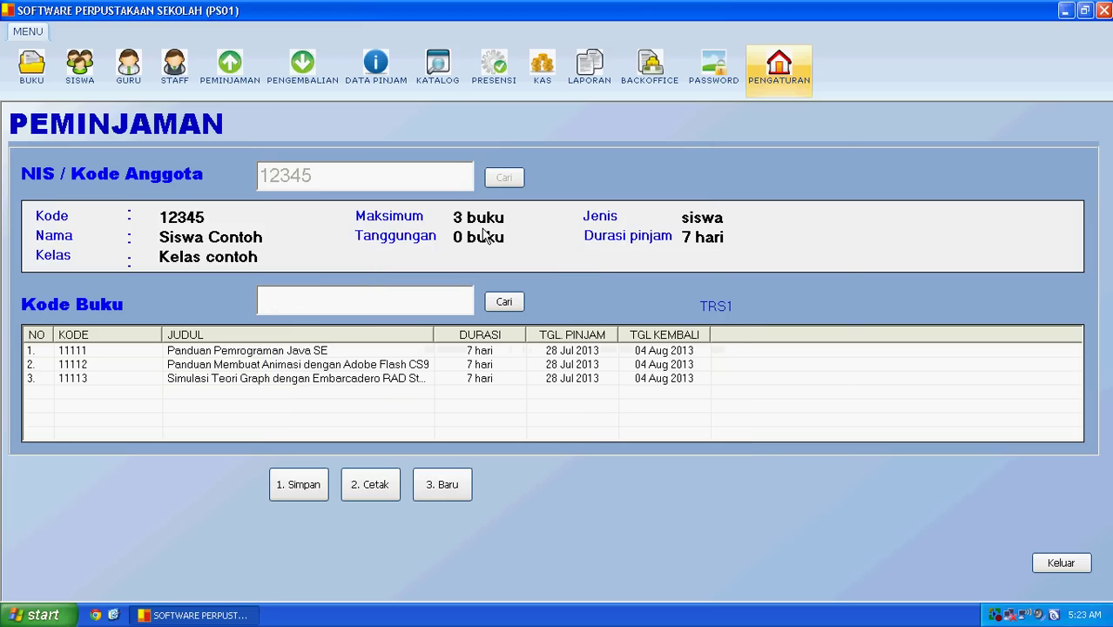
- Try to add book 11114, Manajemen Hukum Perdata, as a fourth loan and dismiss the resulting dialogs
click(505, 302)
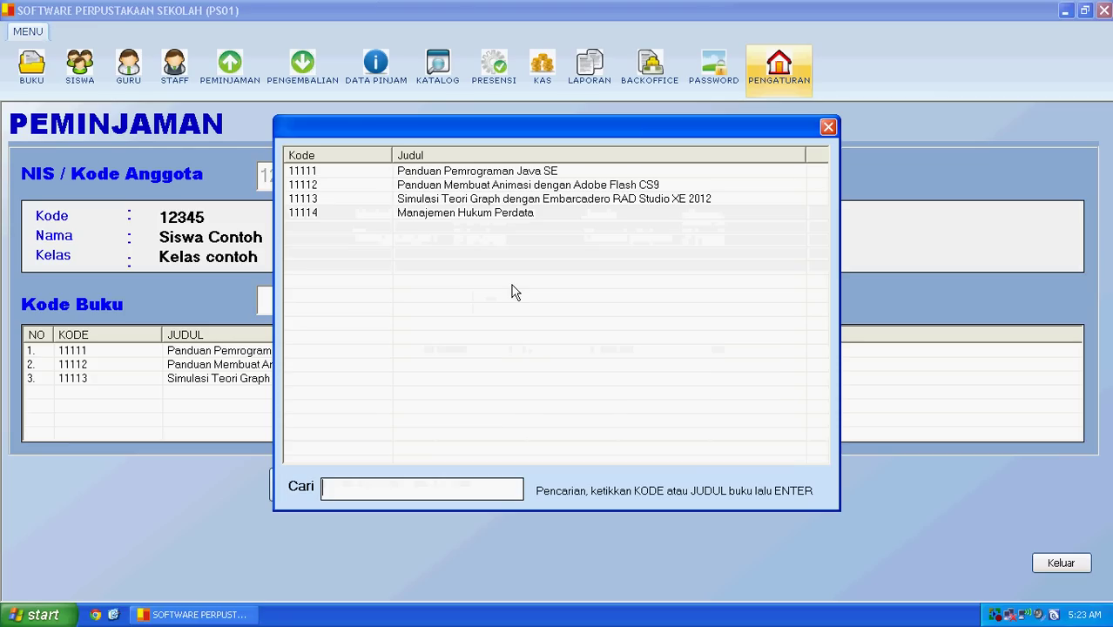
double_click(512, 216)
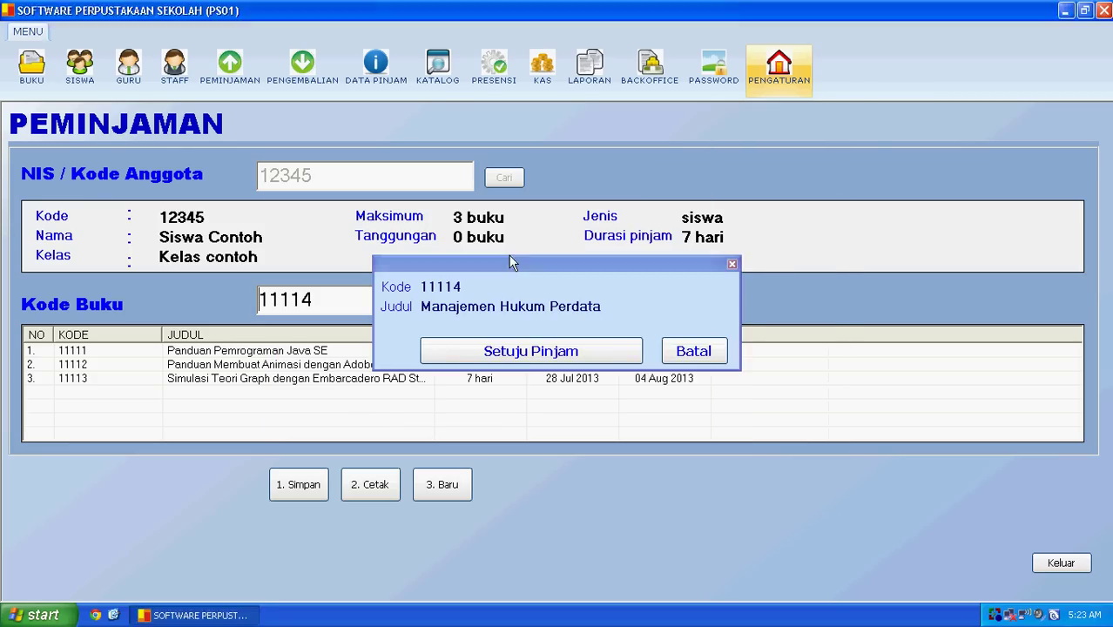
click(533, 353)
click(555, 408)
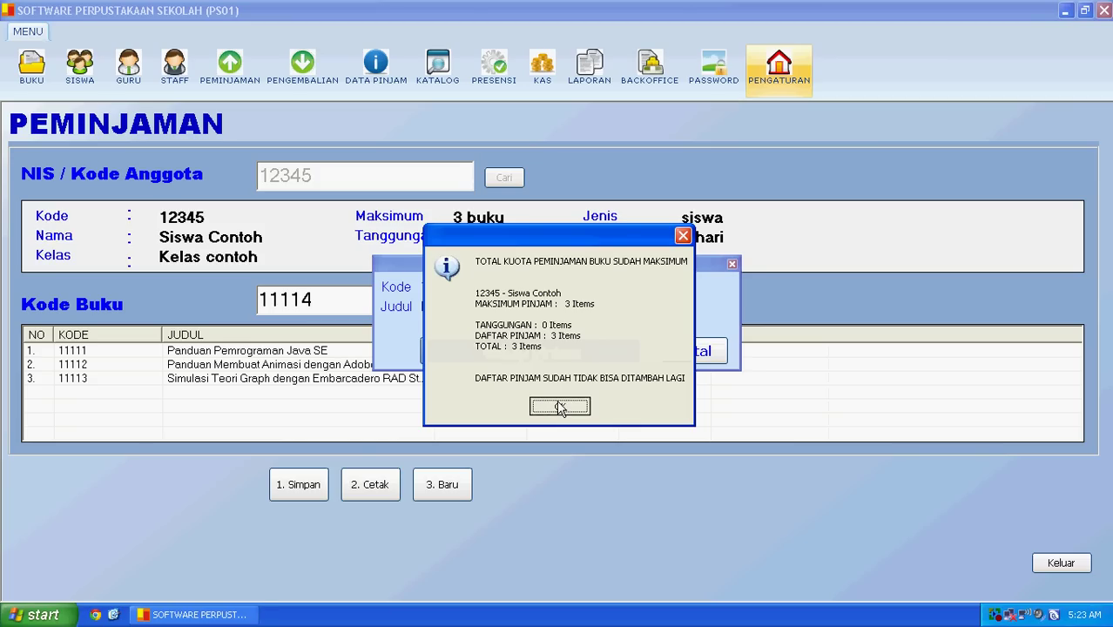
click(558, 407)
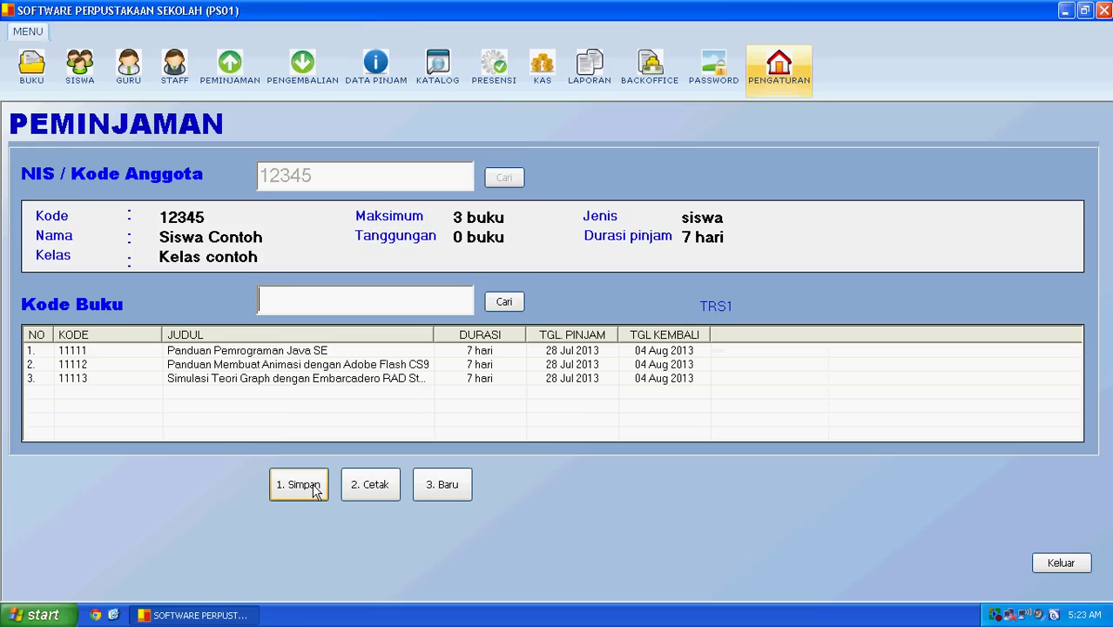
- Save the loan transaction and start a new blank one
click(308, 487)
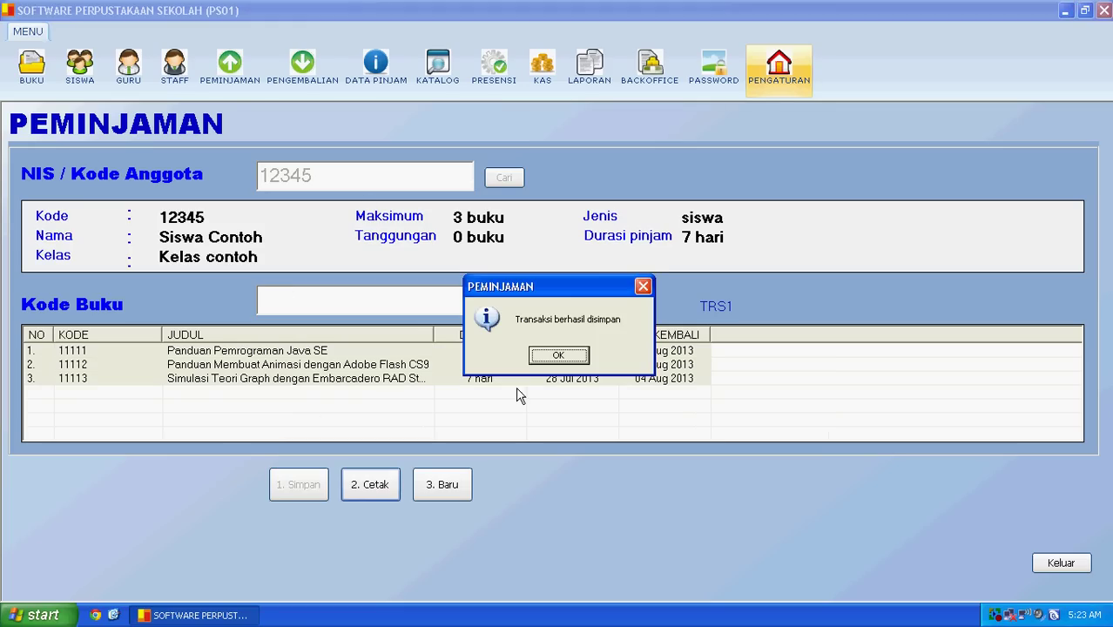
click(558, 357)
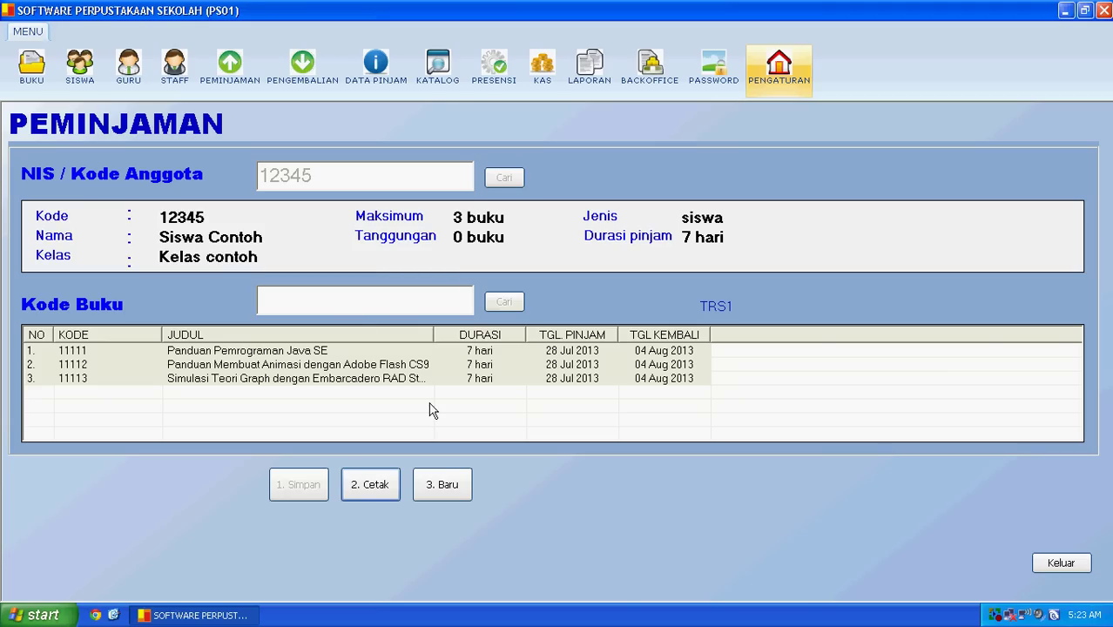
click(454, 492)
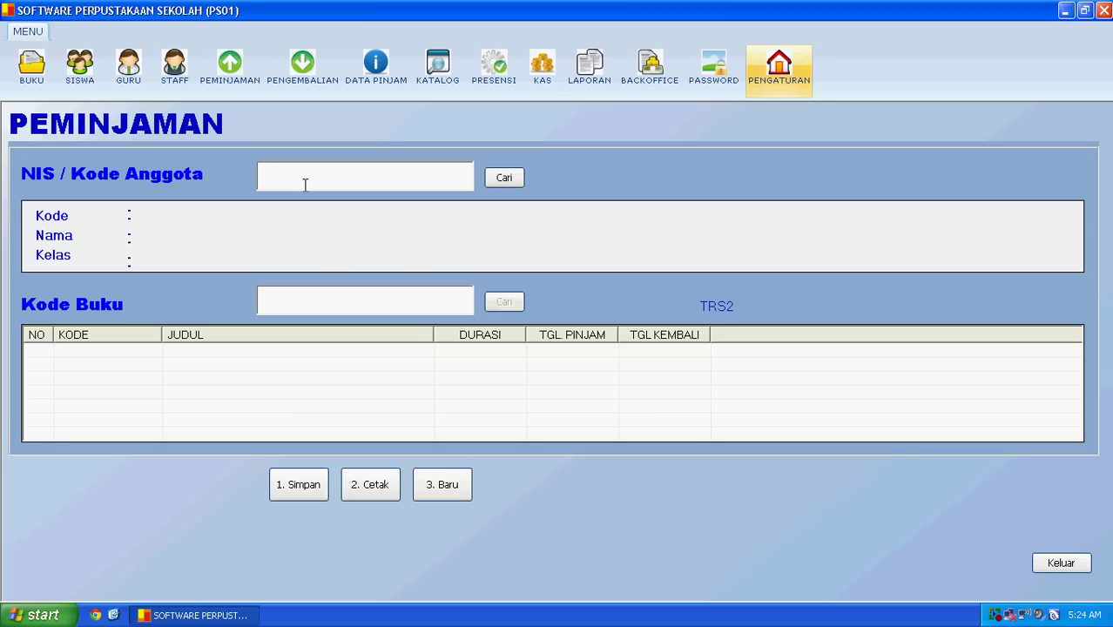
- Examine the Data Pinjam records, including the loan dates, fine and status columns, and close the list
click(372, 87)
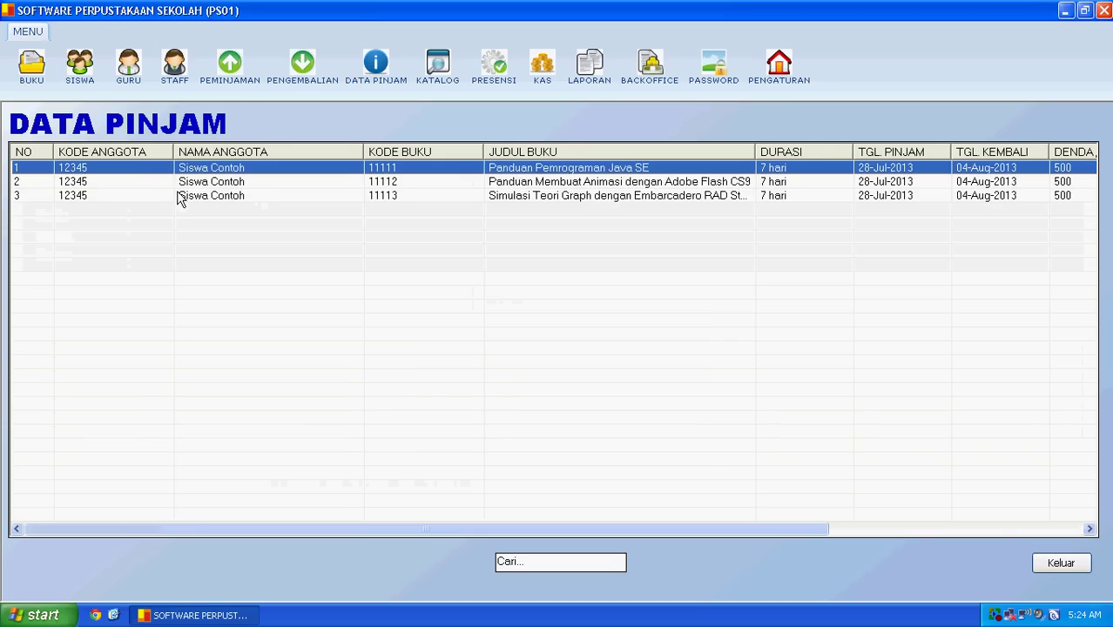
scroll(199, 193, right, 2)
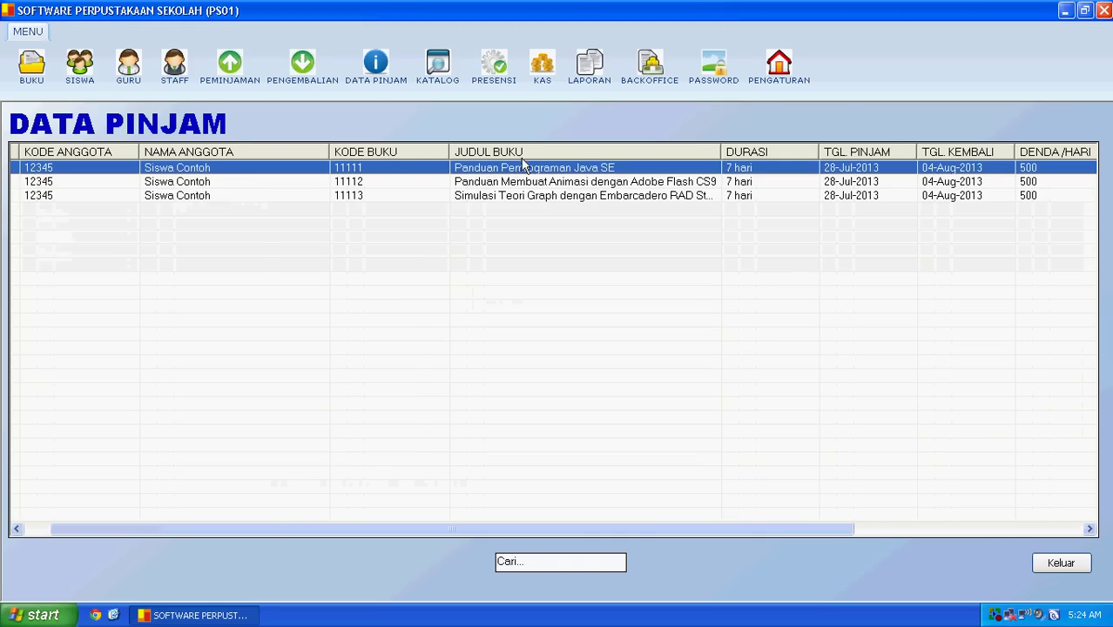
scroll(523, 163, right, 5)
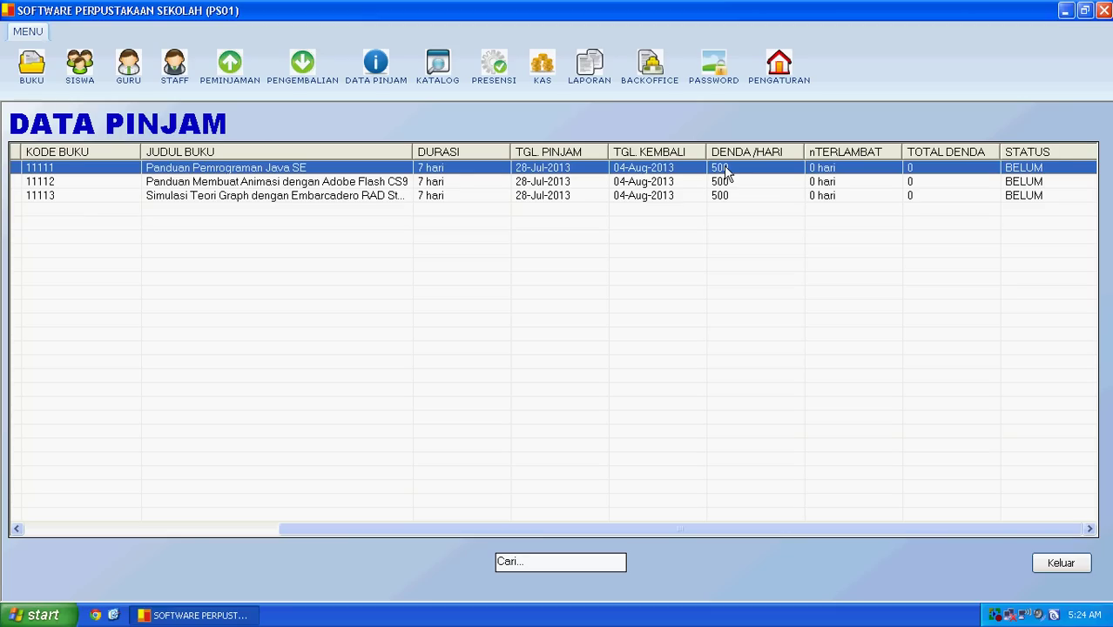
key(Left)
key(Left)
key(Left)
key(Left)
key(Left)
key(Left)
key(Left)
key(Left)
key(Left)
key(Left)
key(Left)
key(Left)
key(Left)
key(Left)
key(Left)
key(Left)
key(Left)
key(Left)
key(Left)
key(Left)
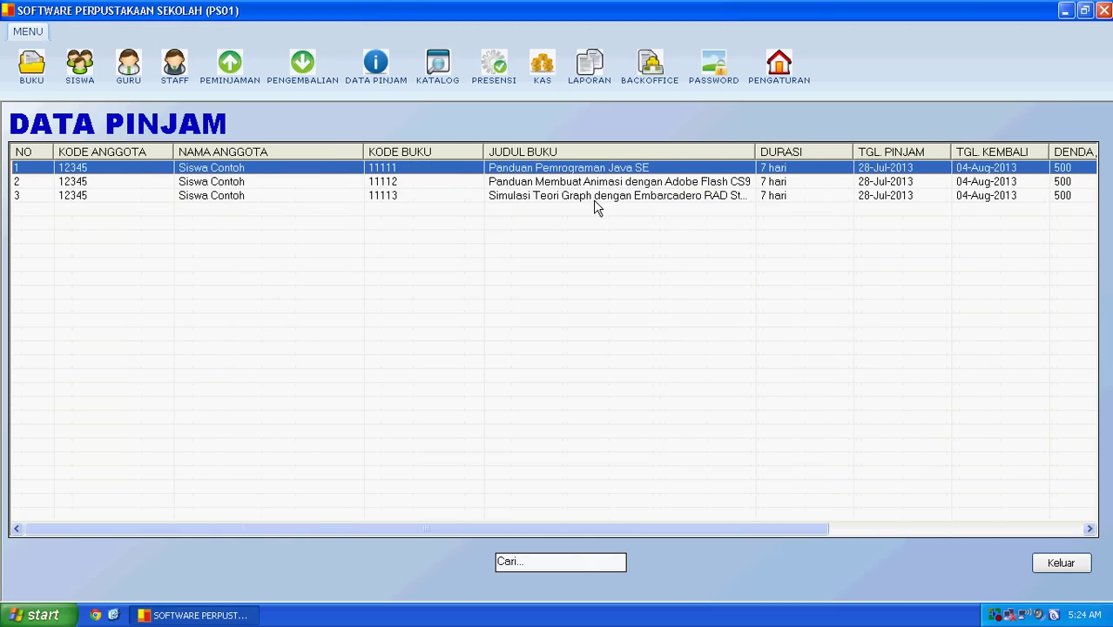
click(1061, 572)
- Start a Pengembalian transaction and approve the sample student Siswa Contoh as the returning member
click(297, 85)
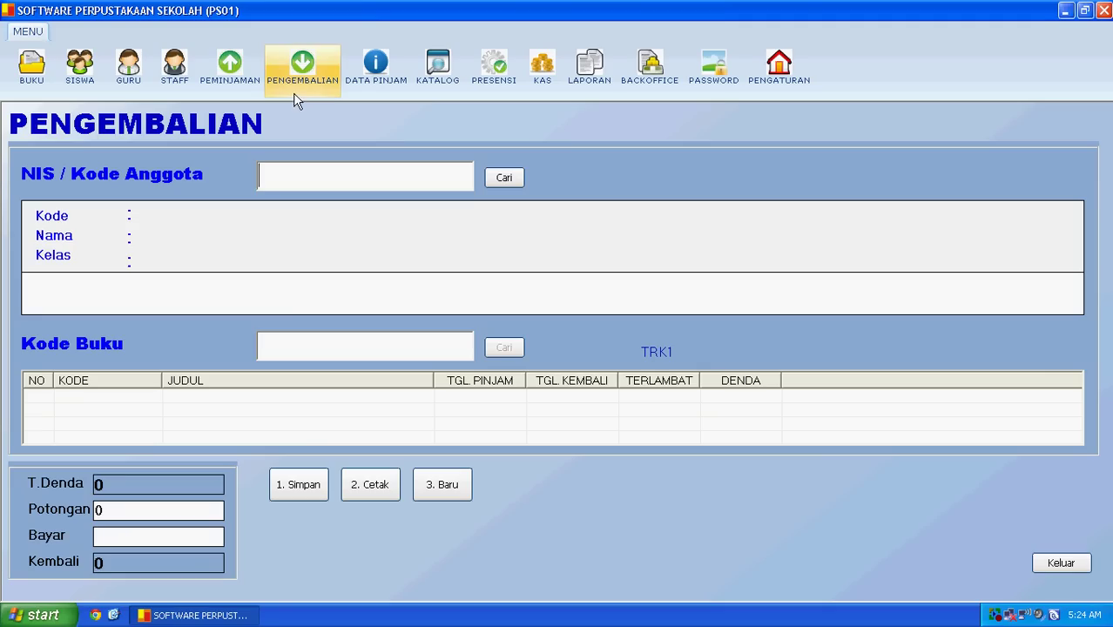
click(505, 177)
key(Return)
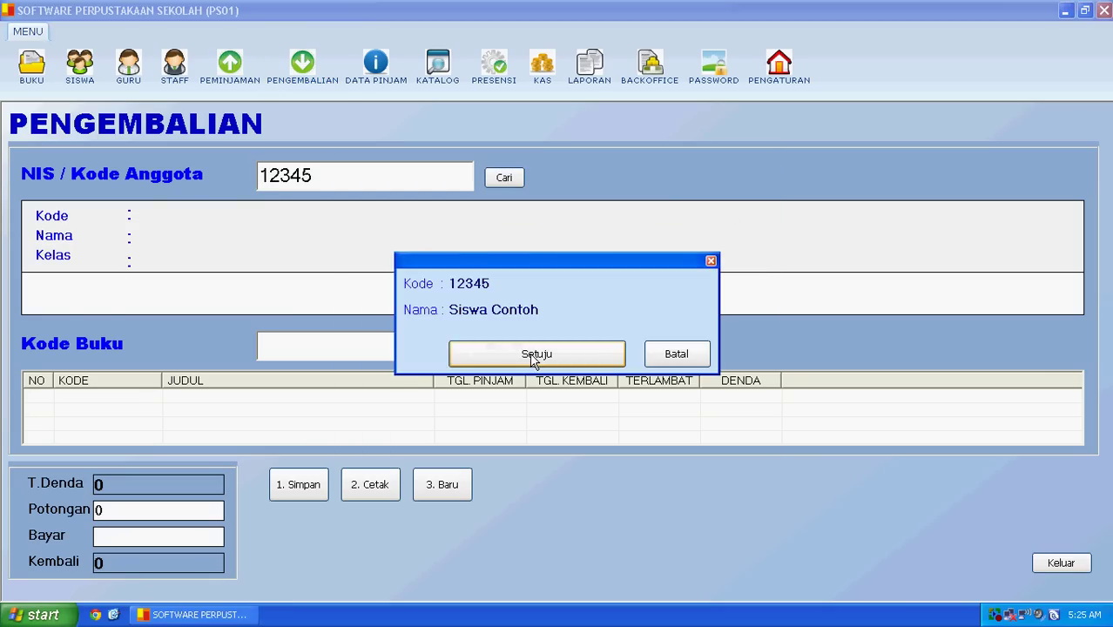
click(534, 356)
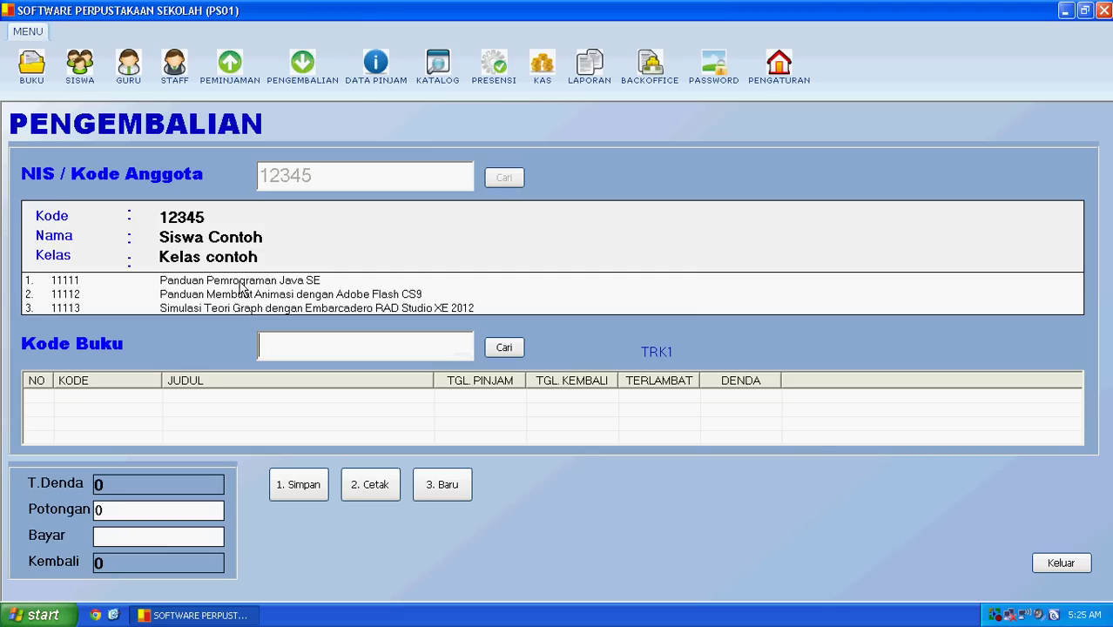
- Add books 11111, 11112 and 11113 to the return list, approving the return of each
text(11111)
key(Return)
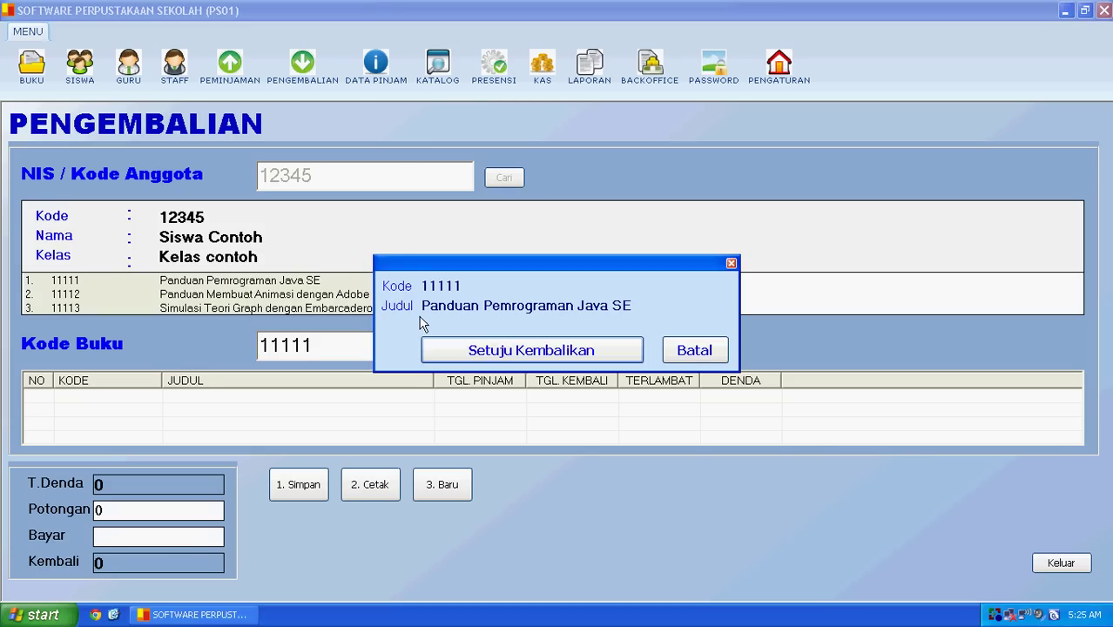
click(467, 344)
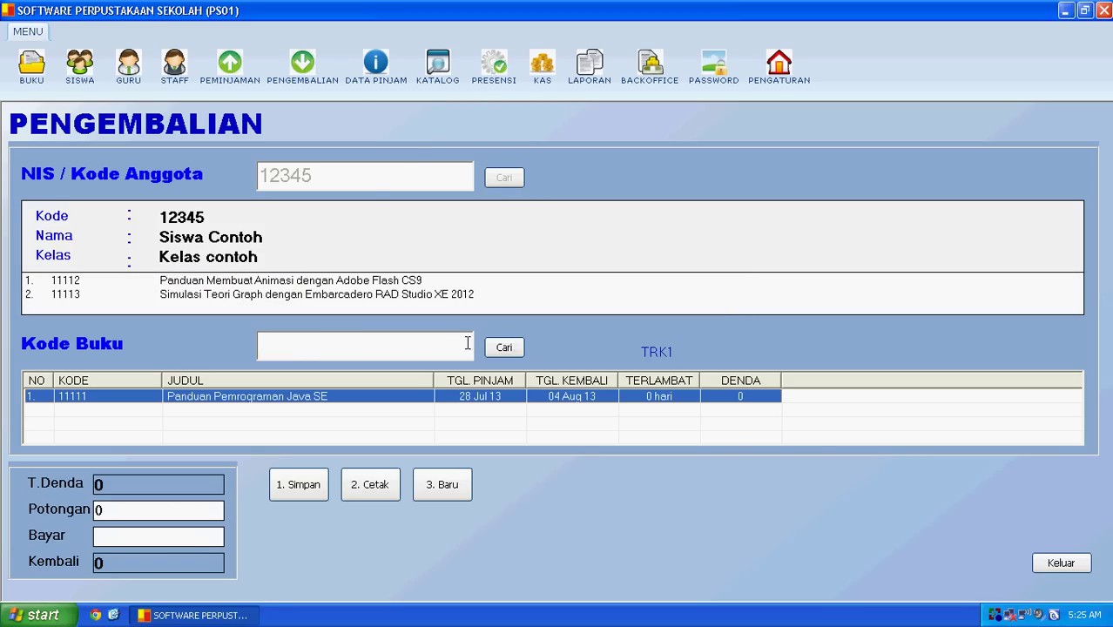
click(424, 339)
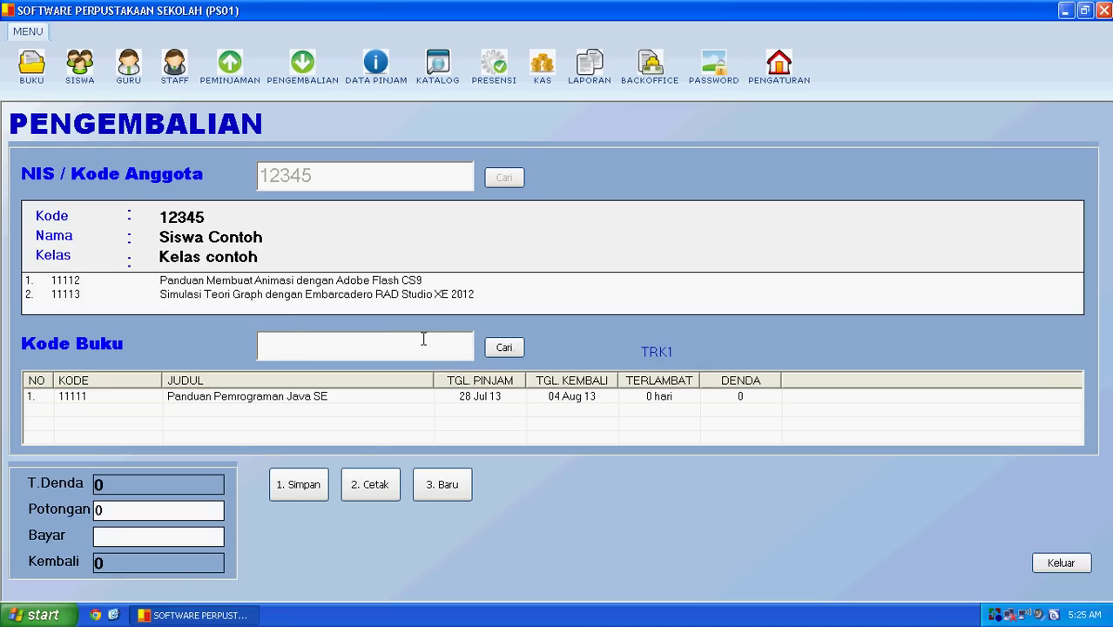
text(11112)
key(Return)
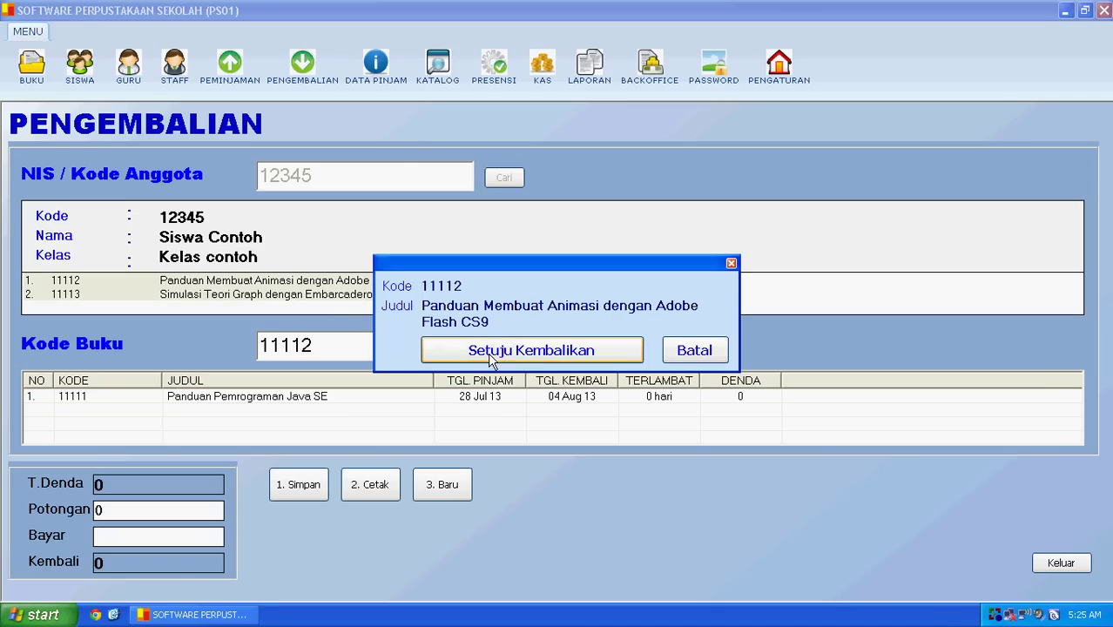
click(491, 351)
click(506, 349)
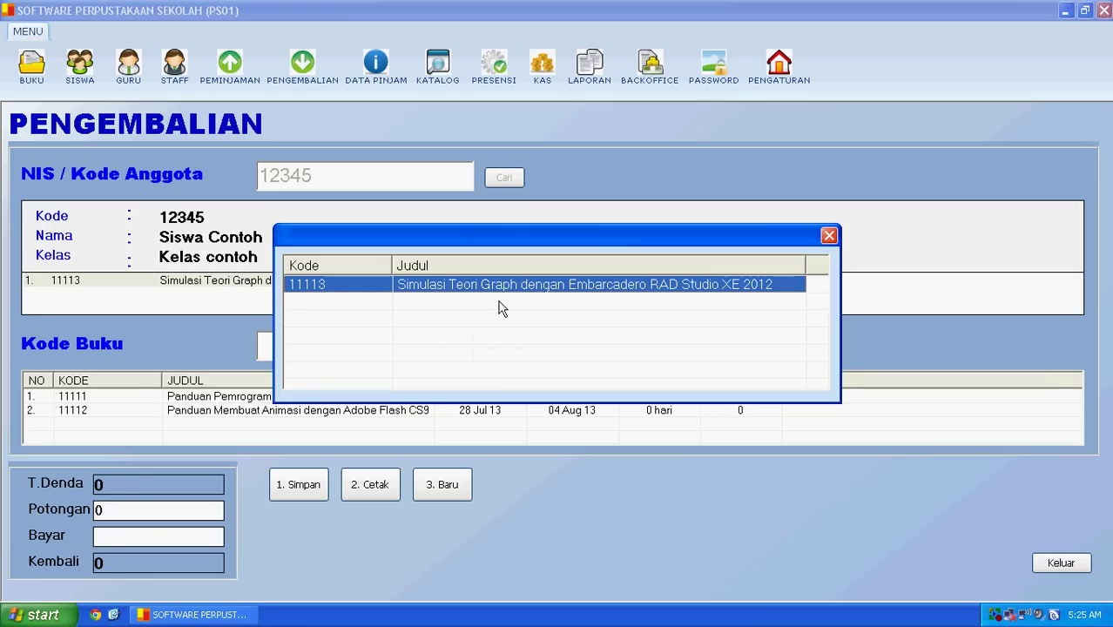
double_click(499, 286)
click(514, 360)
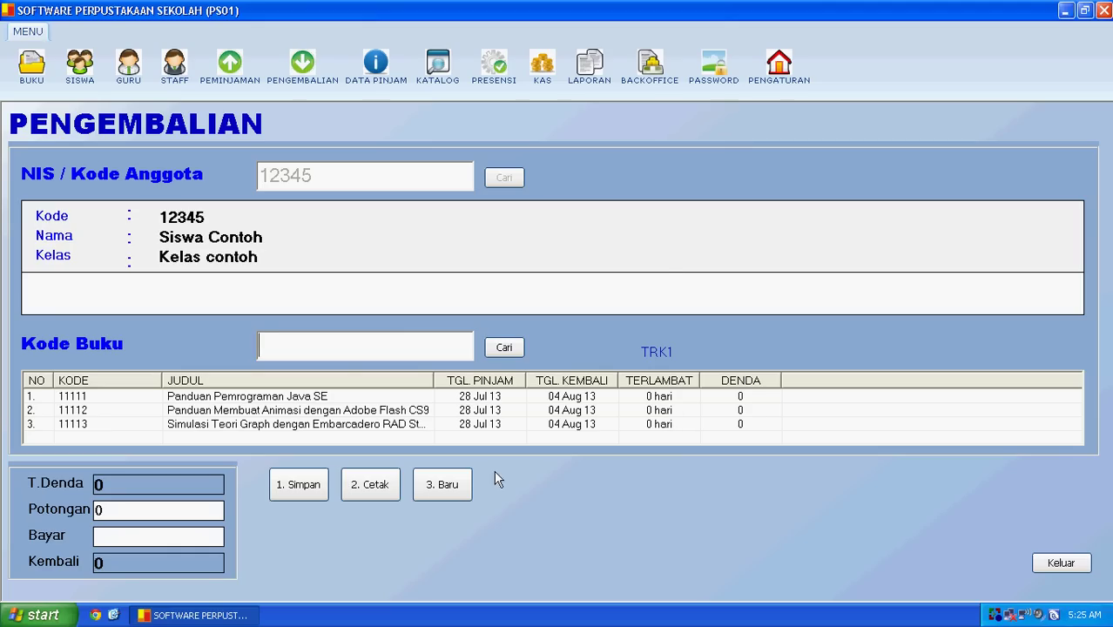
- Save the return transaction and start a new blank one
click(300, 489)
click(578, 360)
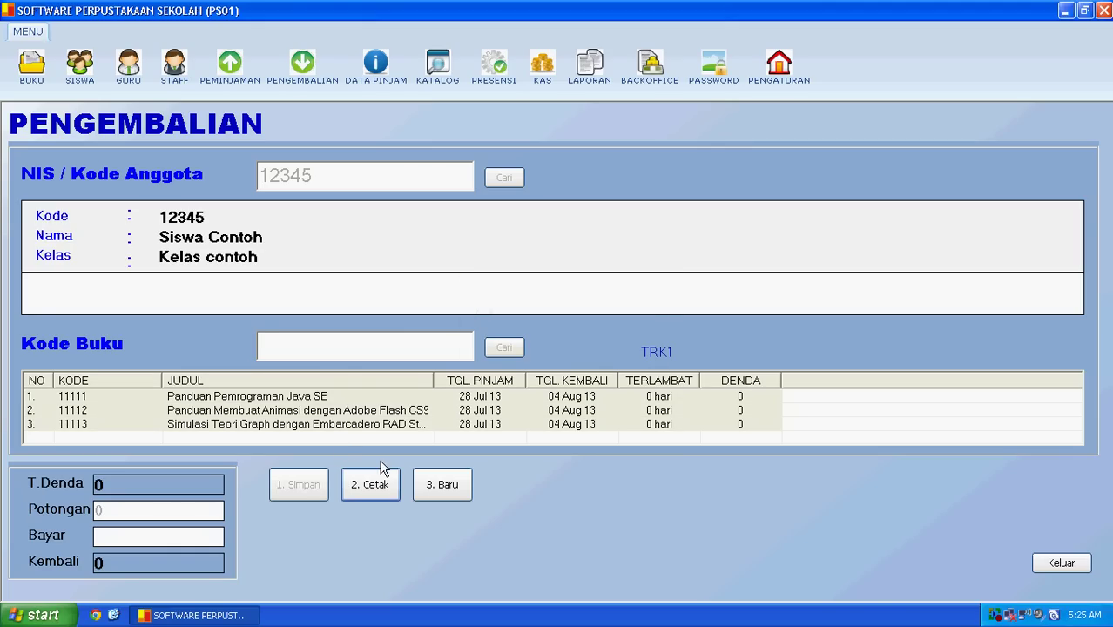
click(451, 488)
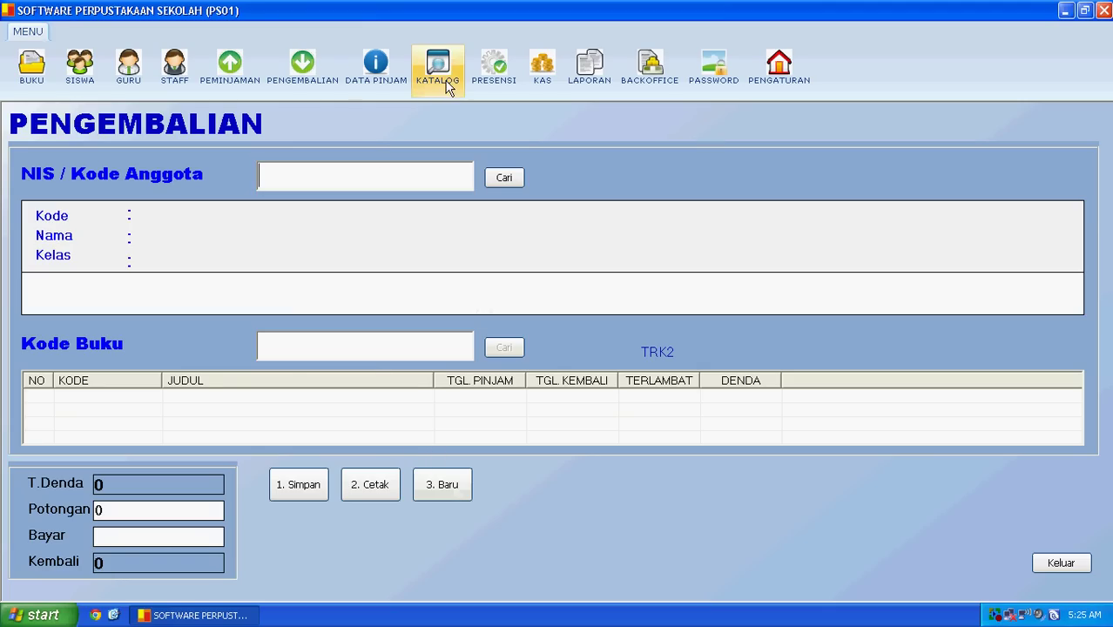
- Open the Katalog module, view the book catalogue in full screen and return it to the normal window
click(437, 83)
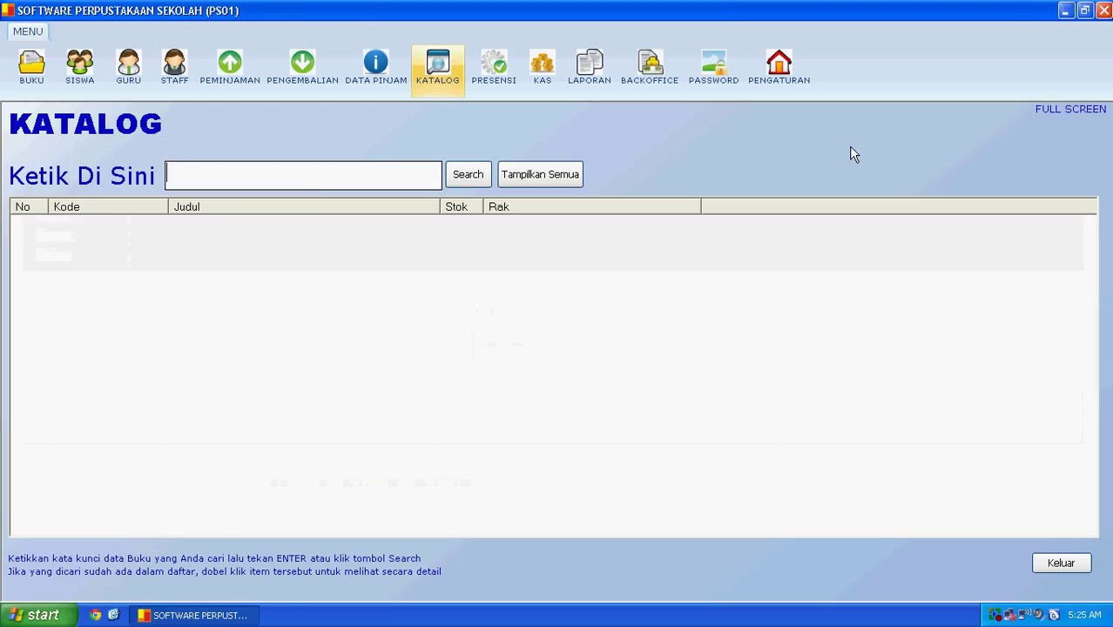
click(1056, 111)
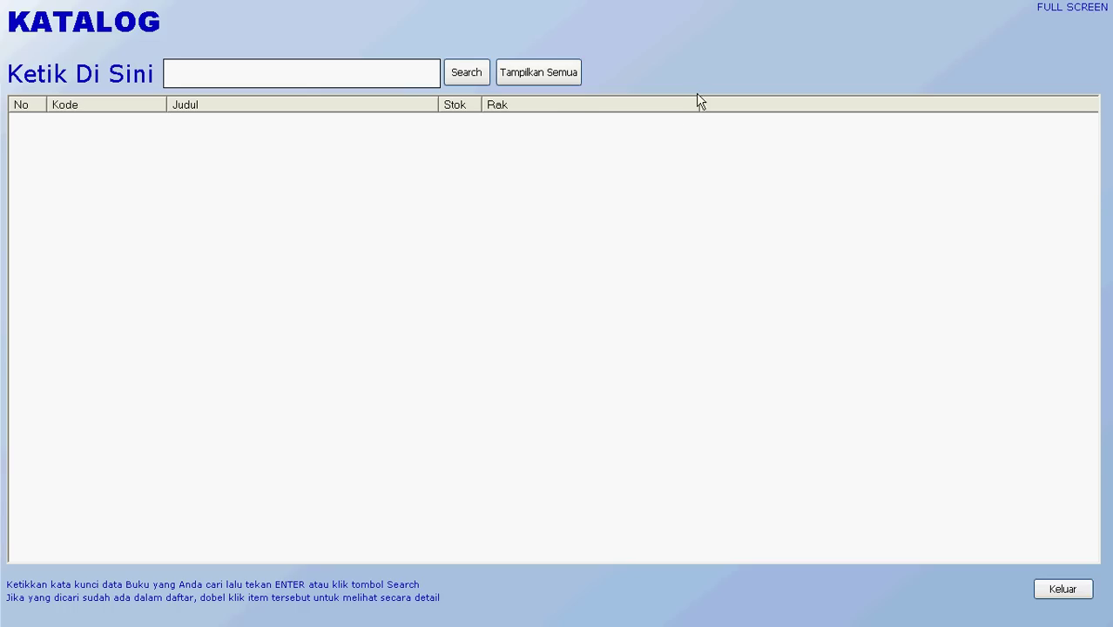
click(1071, 7)
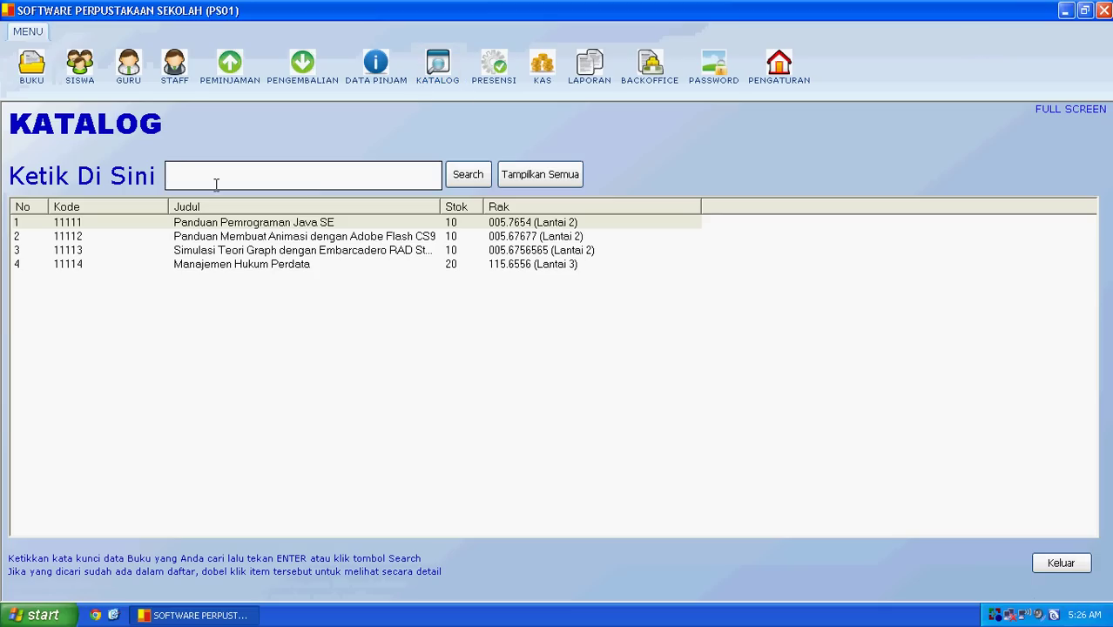
- Open the Presensi attendance module, view it in full screen and restore the normal window
click(481, 87)
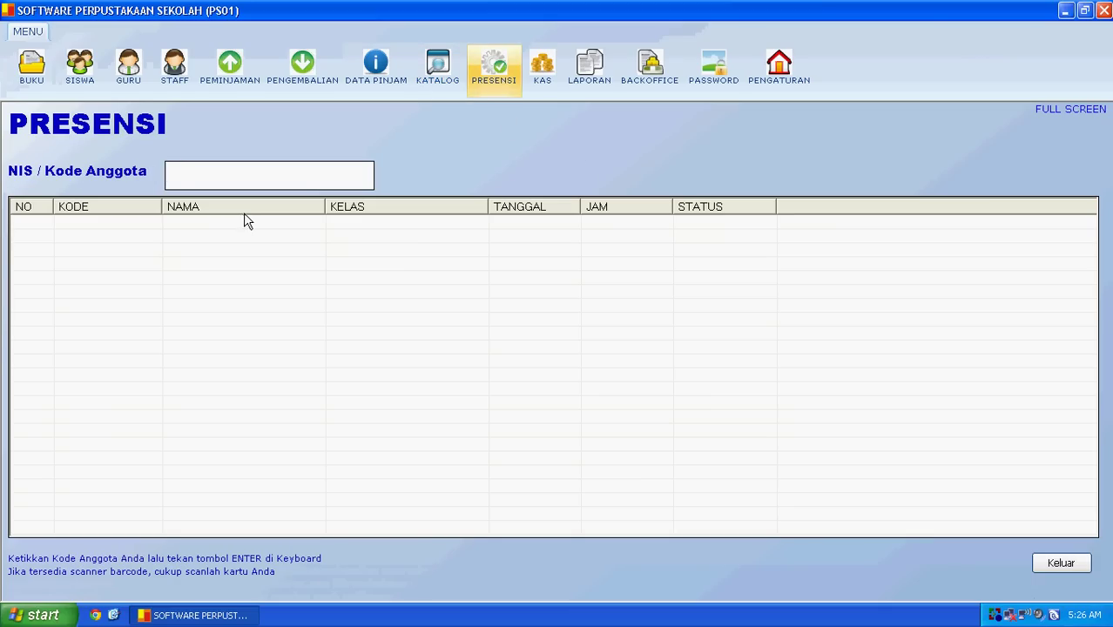
click(1060, 114)
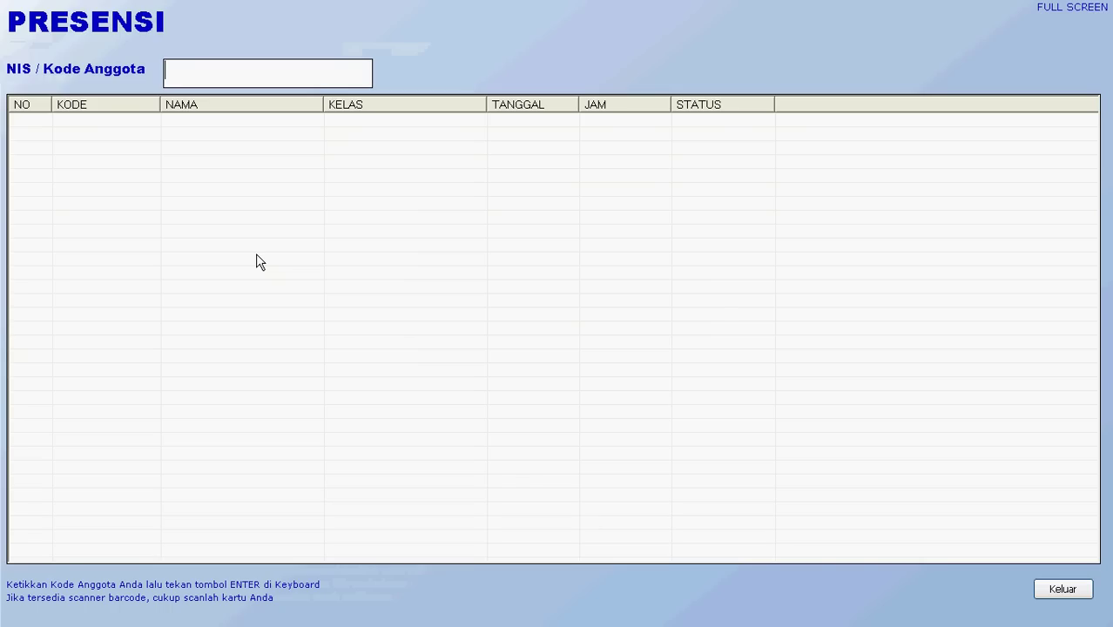
click(1062, 7)
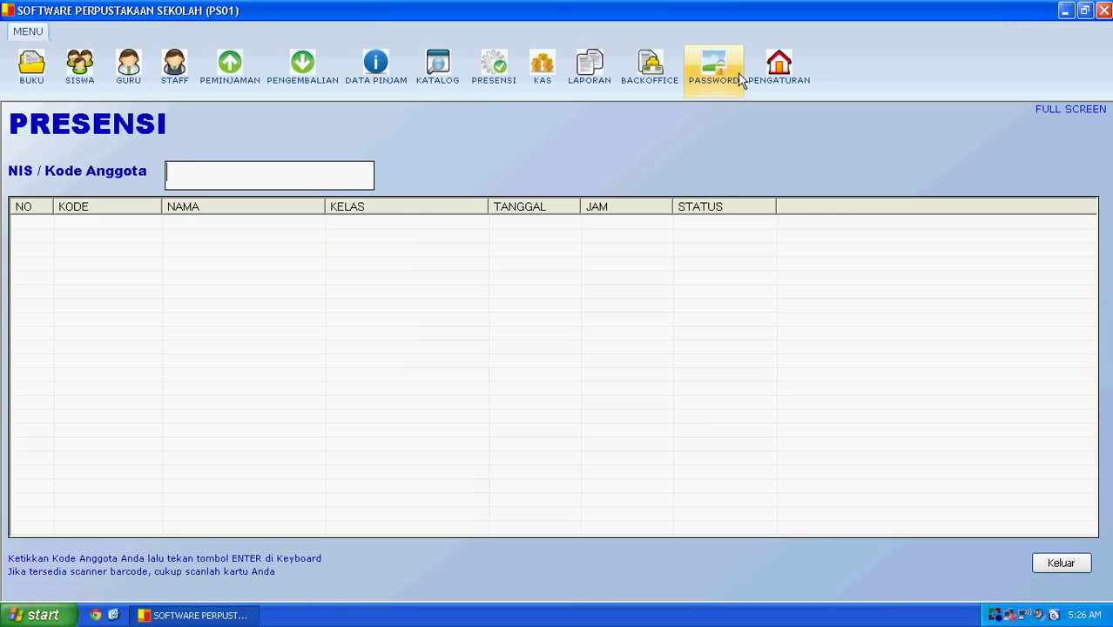
- Open the Back Office module, view its Import Data Buku page and return to the Back Office overview
click(655, 68)
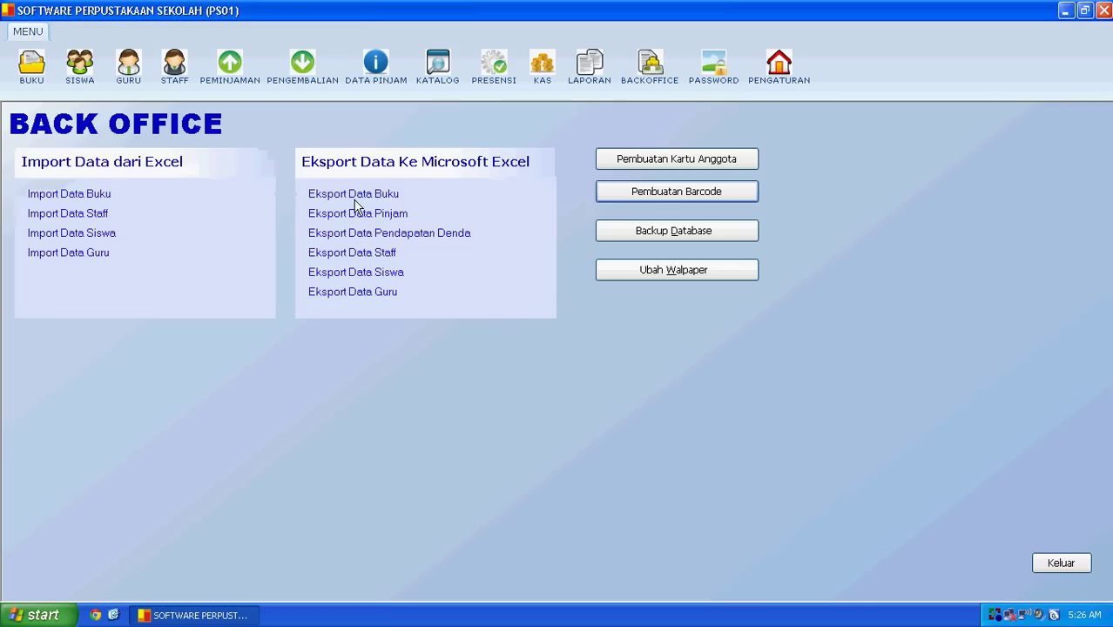
click(81, 198)
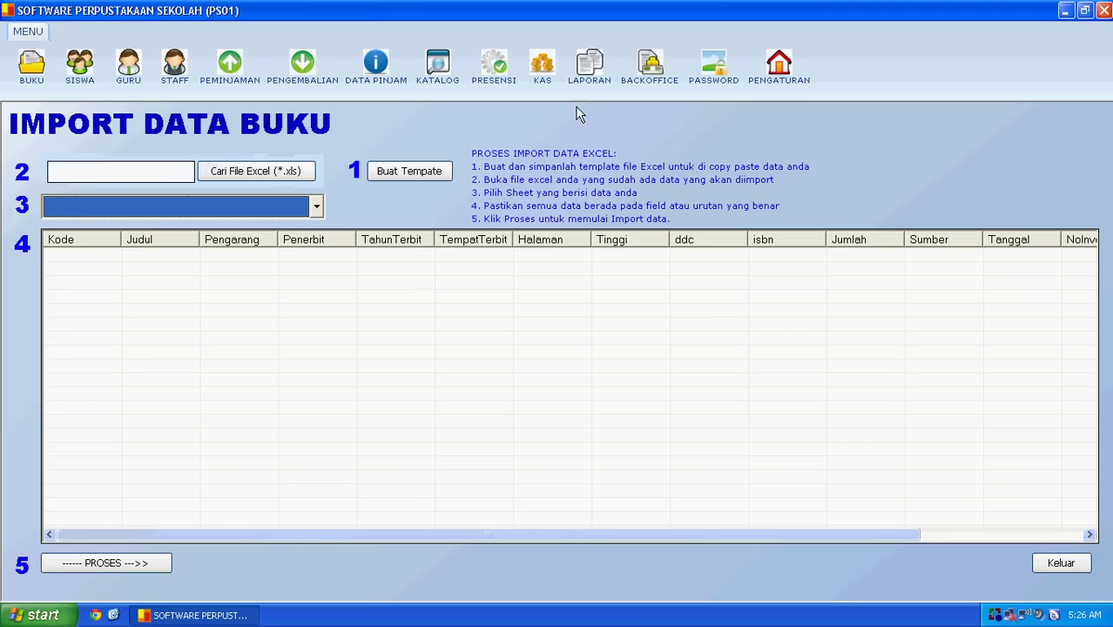
click(653, 72)
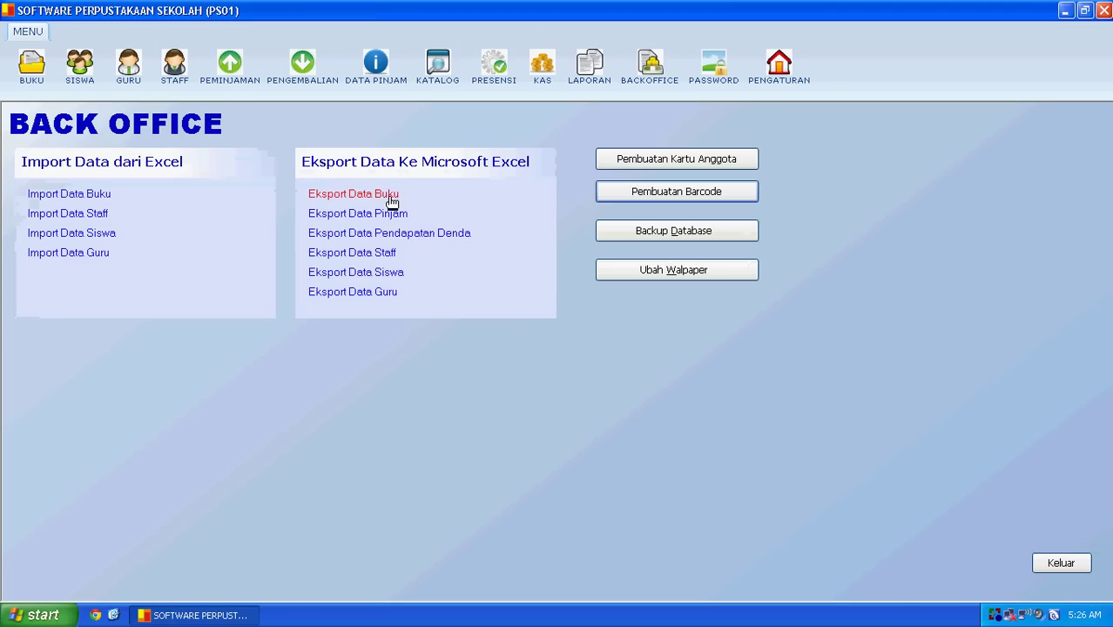
- View the Pengaturan page with its operator, loan duration, fine and database settings, and close it
click(773, 85)
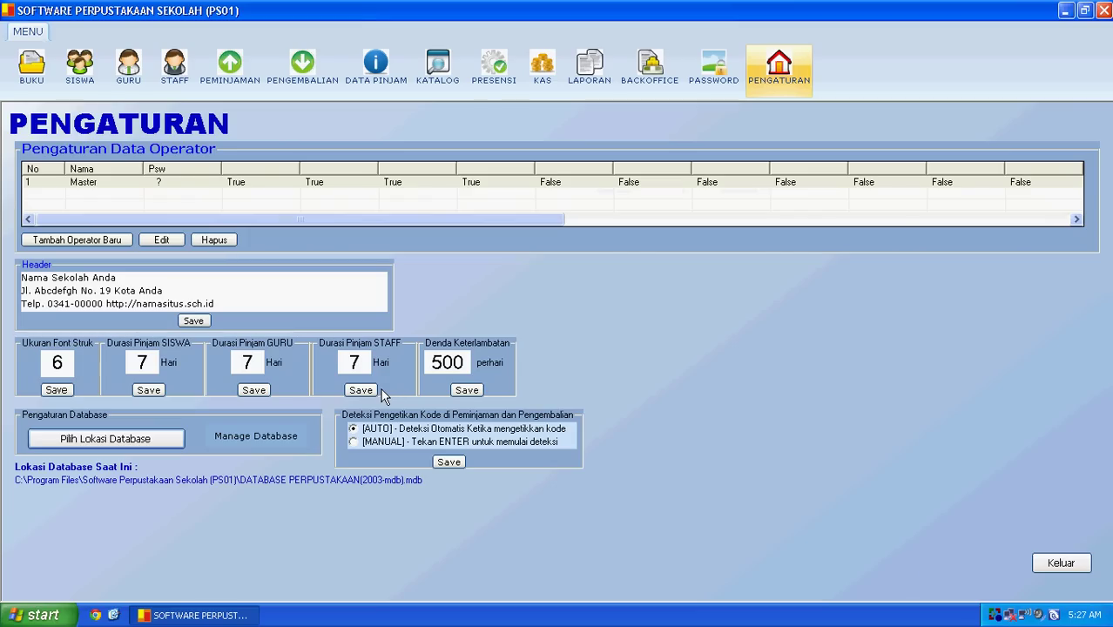
click(1057, 562)
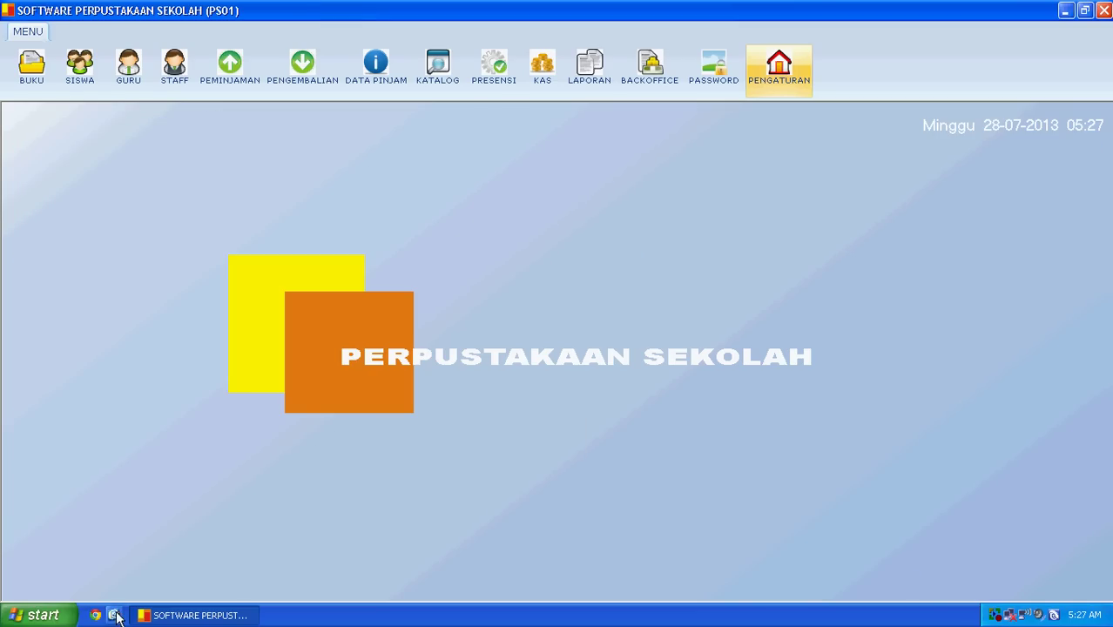
- Switch to Google Chrome, view the Cara Beli purchase page on indoaplikasi.com and close the browser
click(1065, 11)
click(218, 615)
click(174, 615)
click(95, 615)
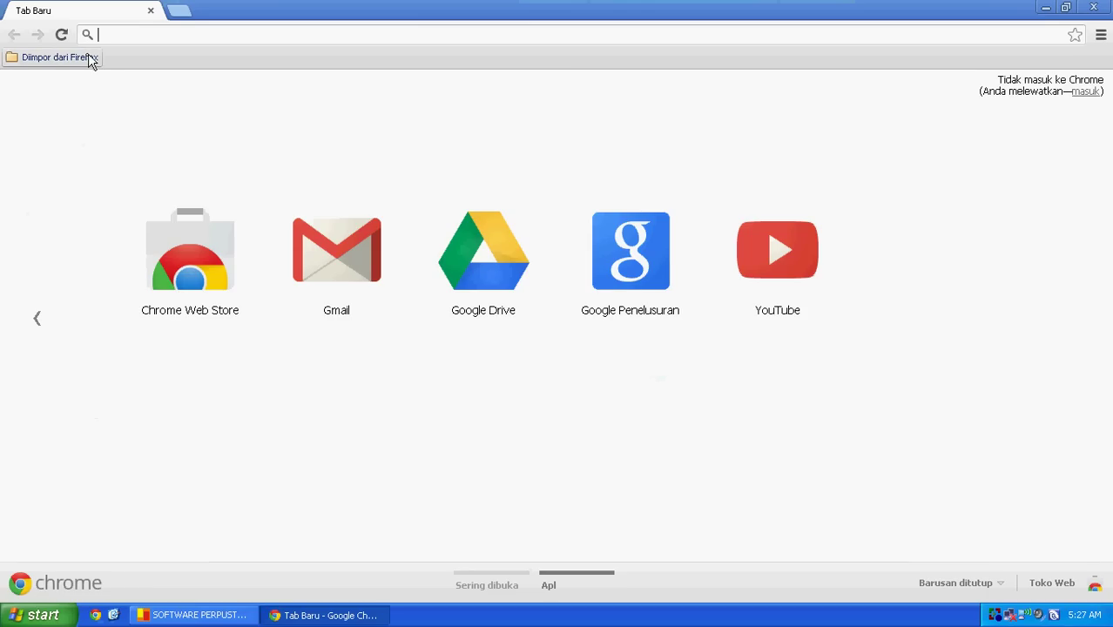
text(indoaplikasi.com)
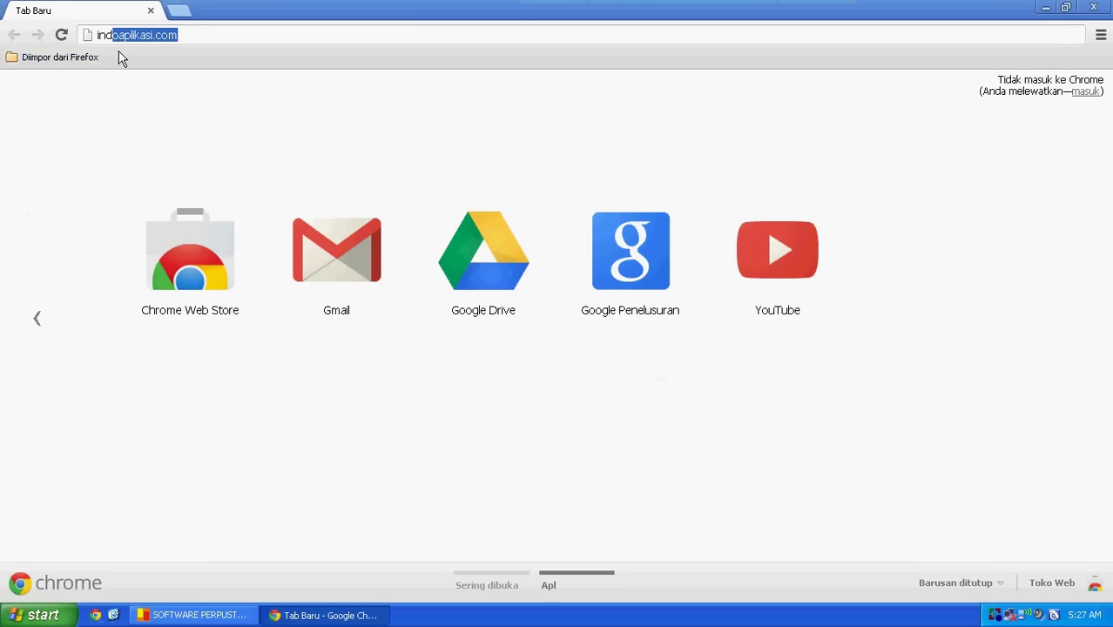
key(Return)
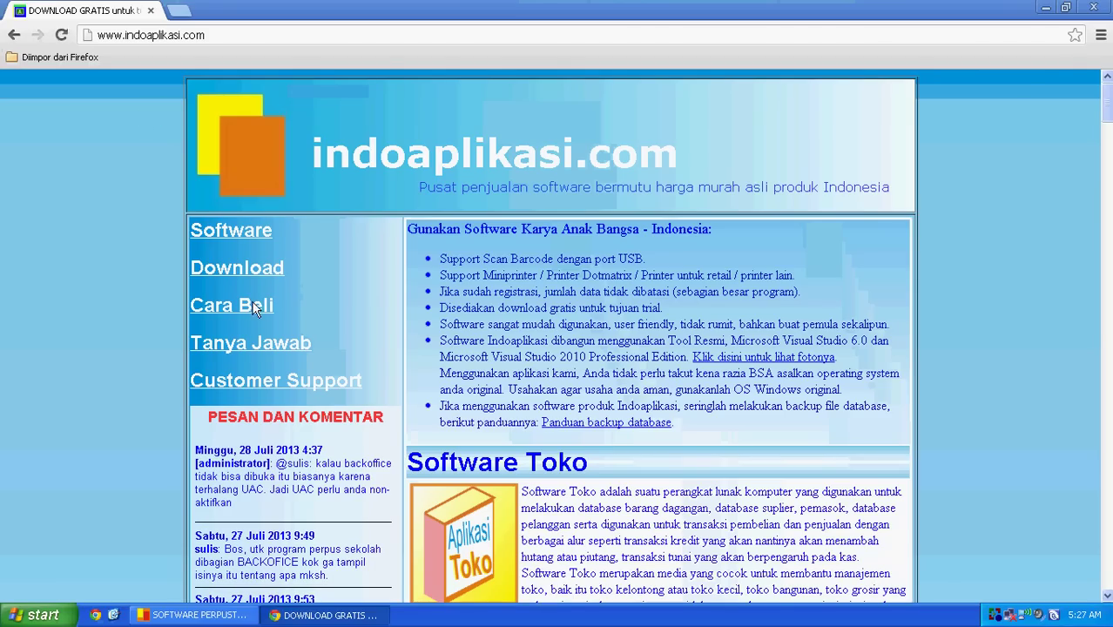
click(231, 317)
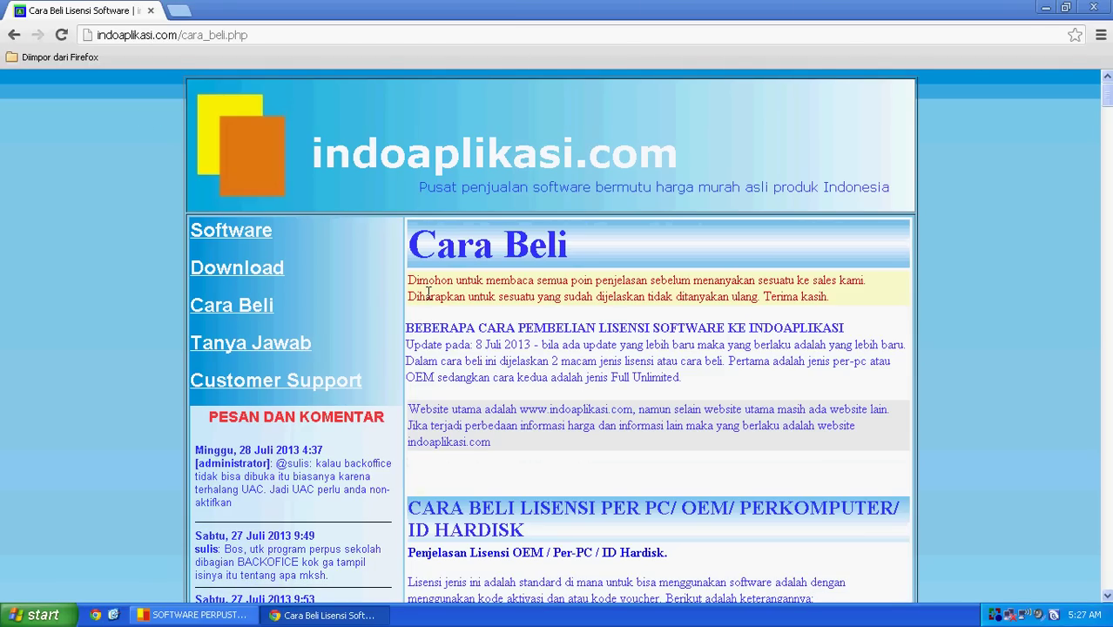
click(150, 13)
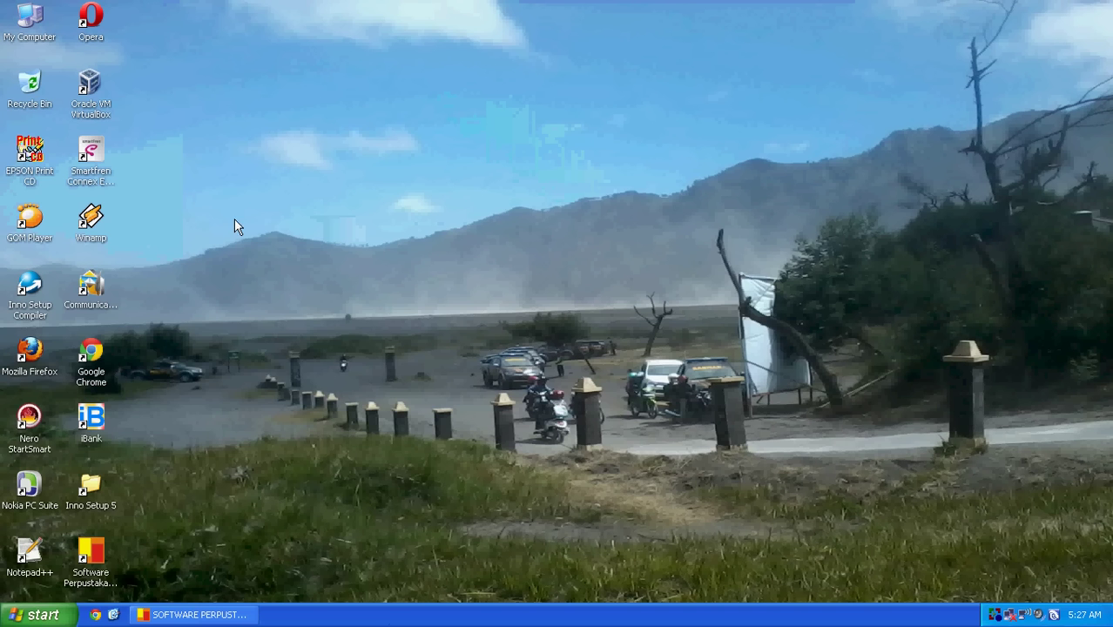
- Find the program's installation folder through the properties of its desktop shortcut
right_click(101, 557)
click(109, 547)
click(179, 465)
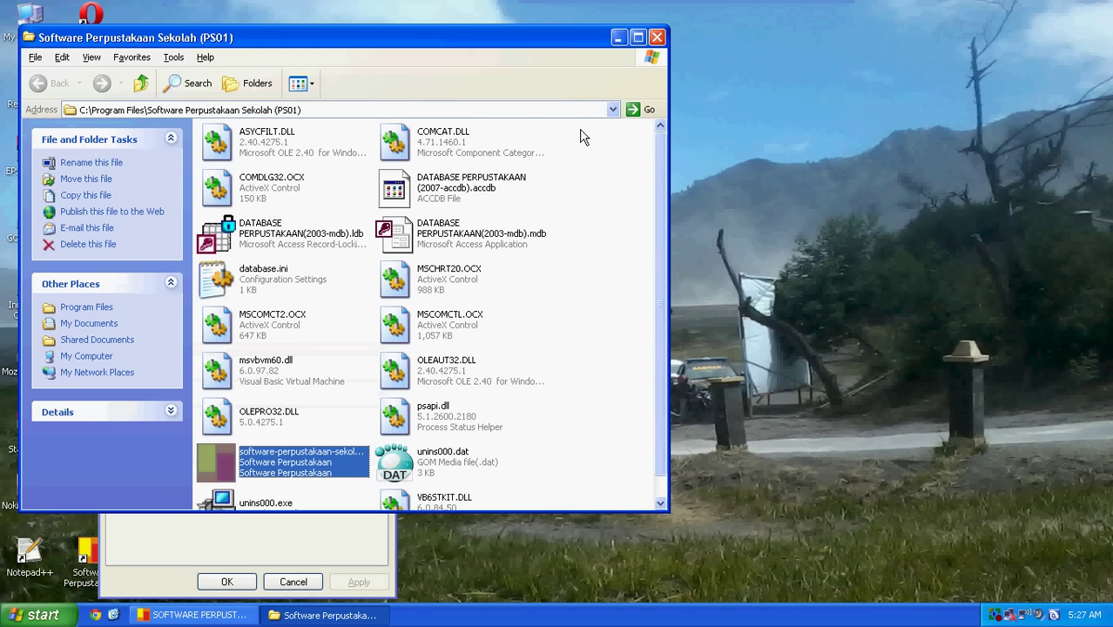
click(639, 38)
- Return to the library program, check the current database location in Pengaturan and minimize the program
click(331, 615)
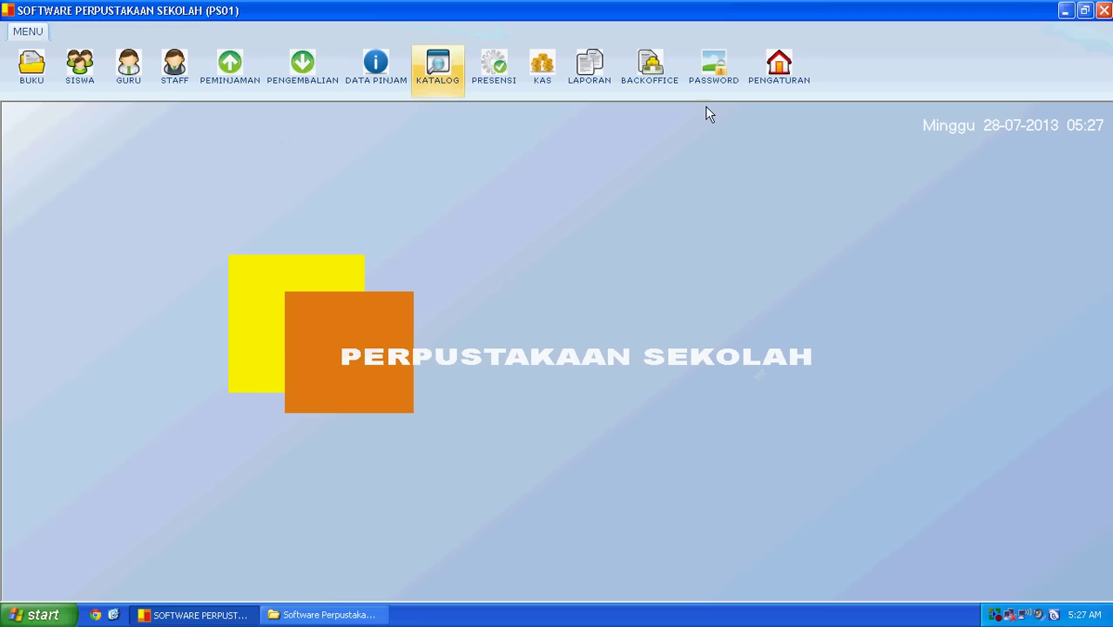
click(779, 70)
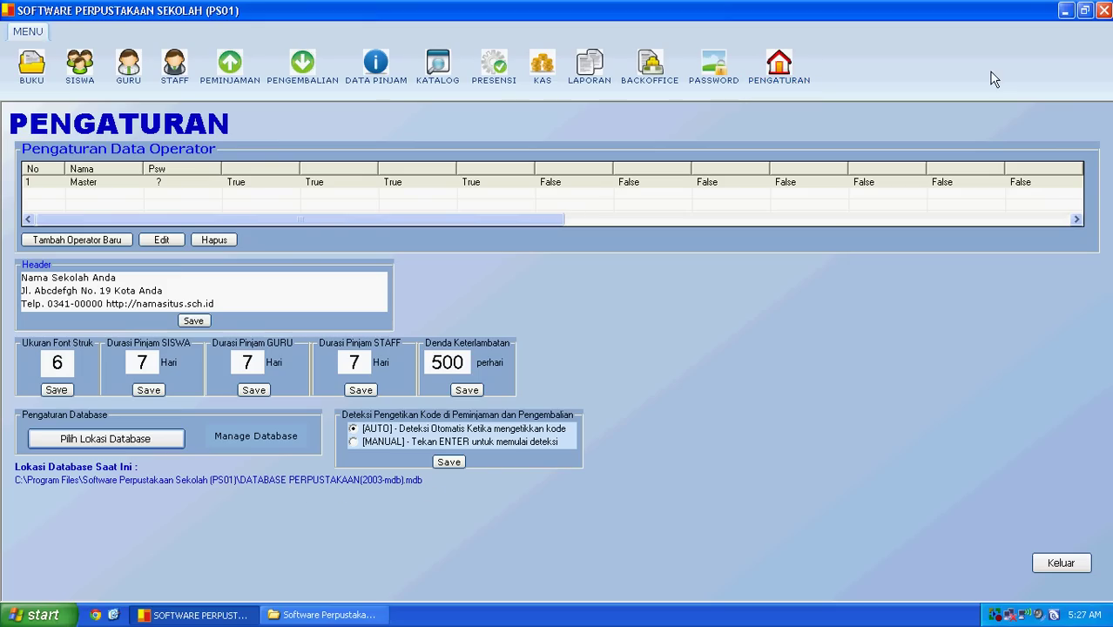
click(1069, 12)
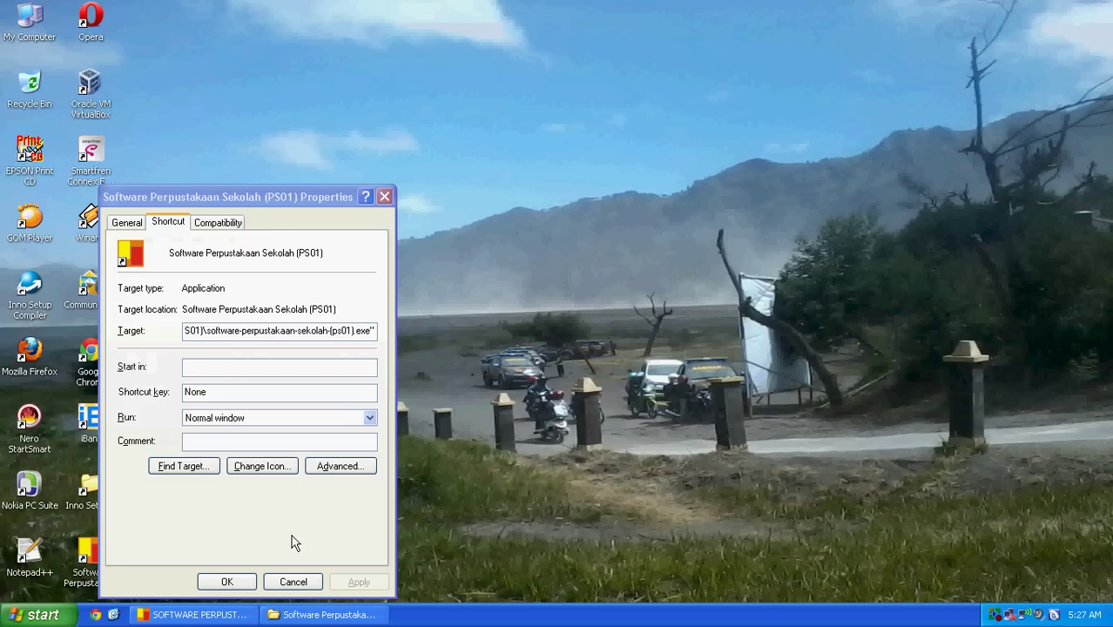
- Bring up the shortcut's target folder full size and select DATABASE PERPUSTAKAAN(2003-mdb).mdb
click(199, 468)
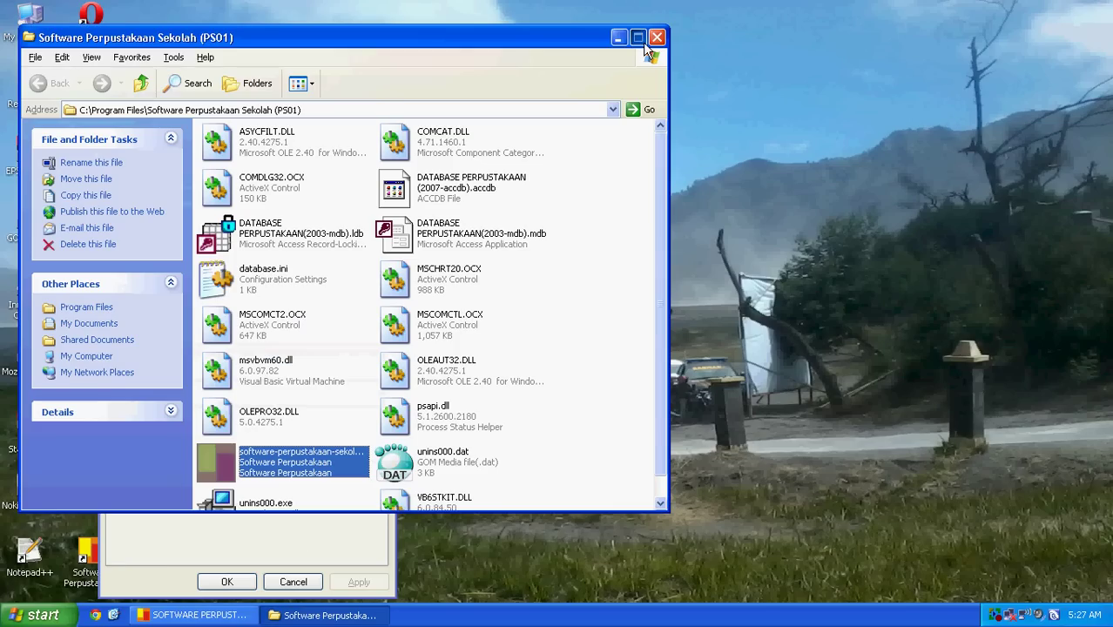
click(640, 38)
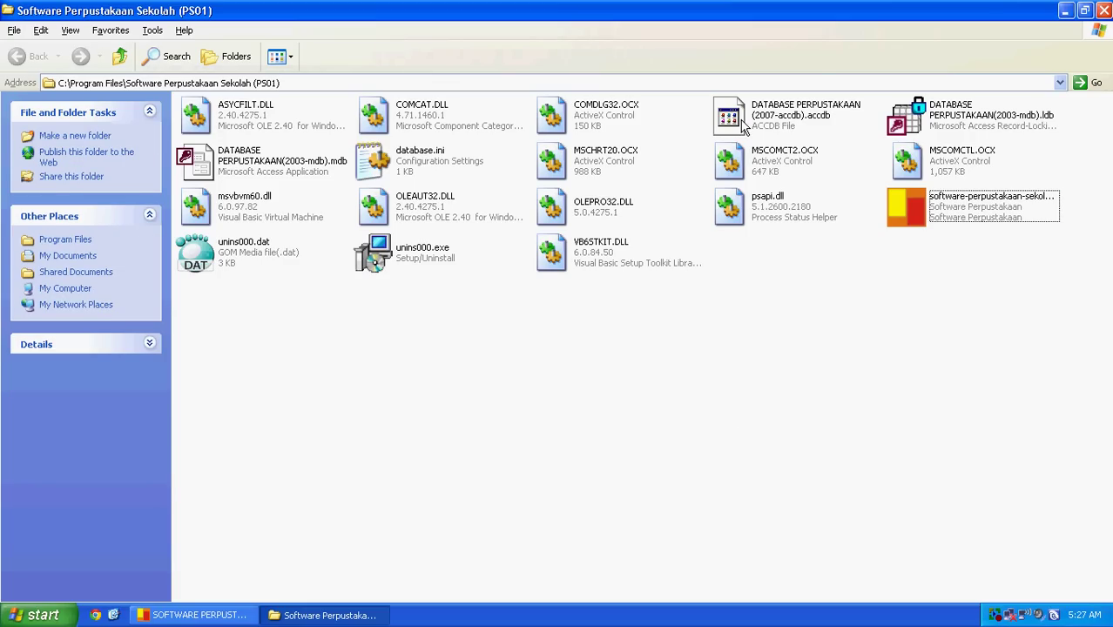
click(240, 178)
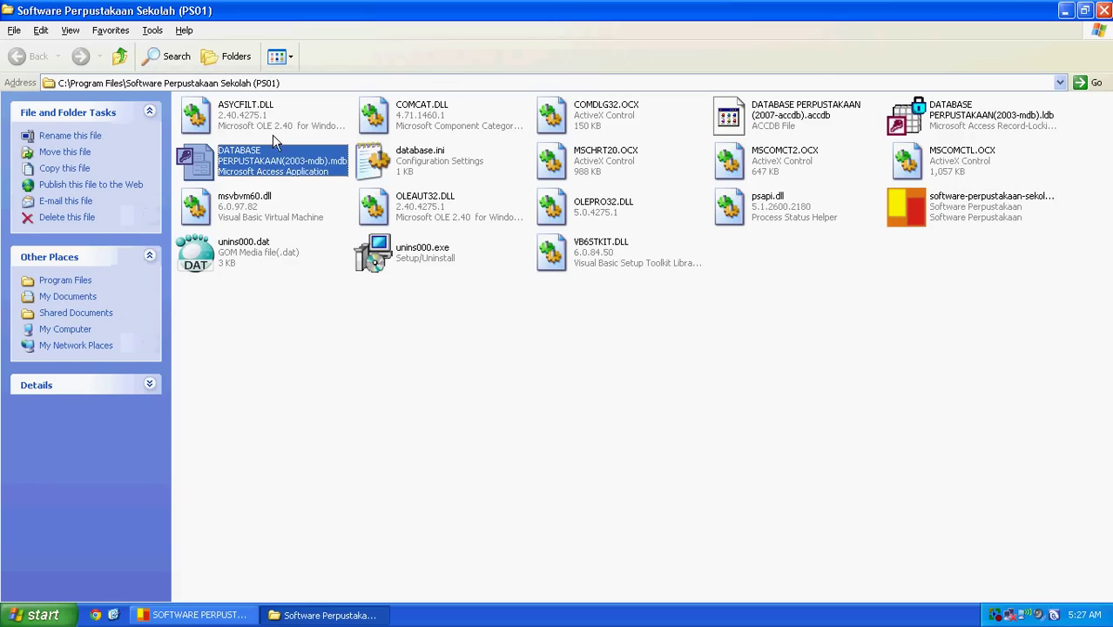
- Switch to Software Perpustakaan Sekolah and exit it, confirming the exit
click(197, 612)
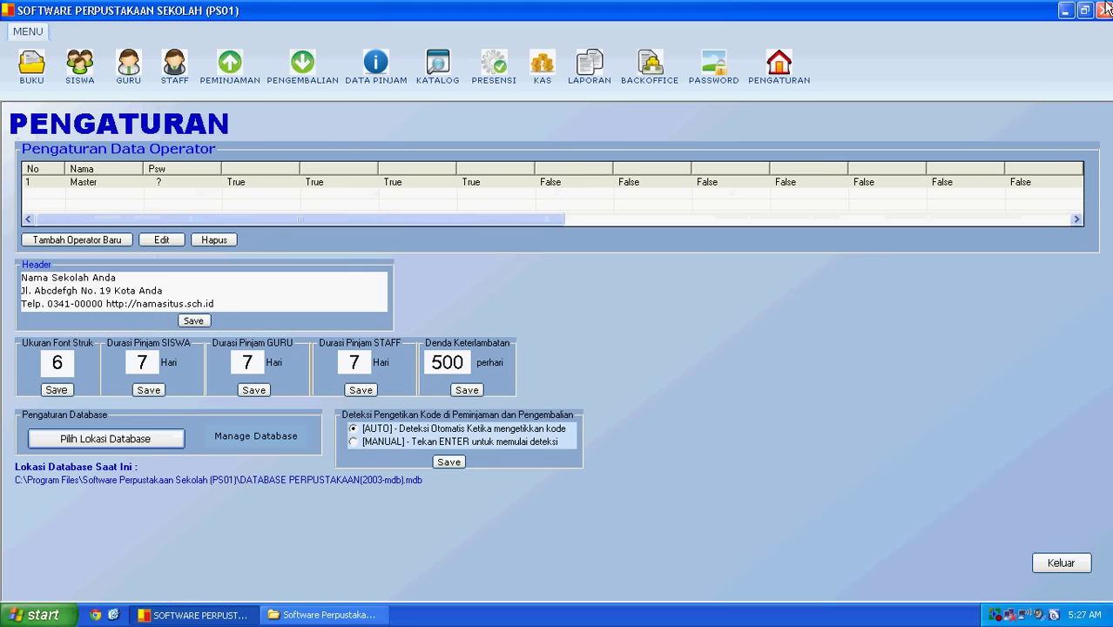
click(1103, 9)
click(478, 352)
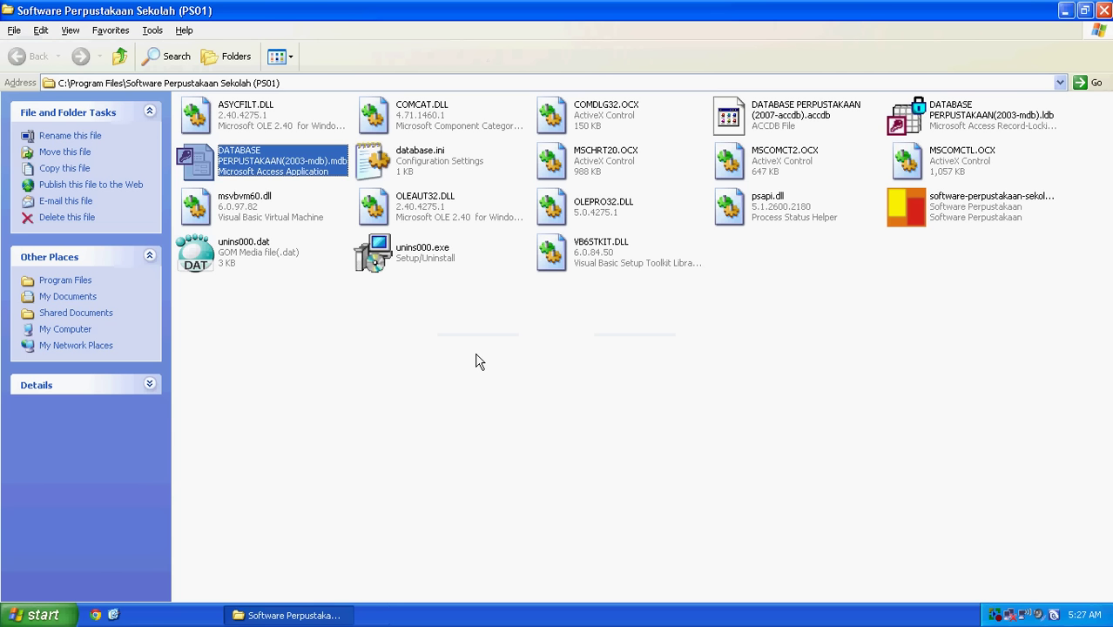
- Move DATABASE PERPUSTAKAAN(2003-mdb).mdb from the program's installation folder to the CACHE (G:) drive
right_click(255, 170)
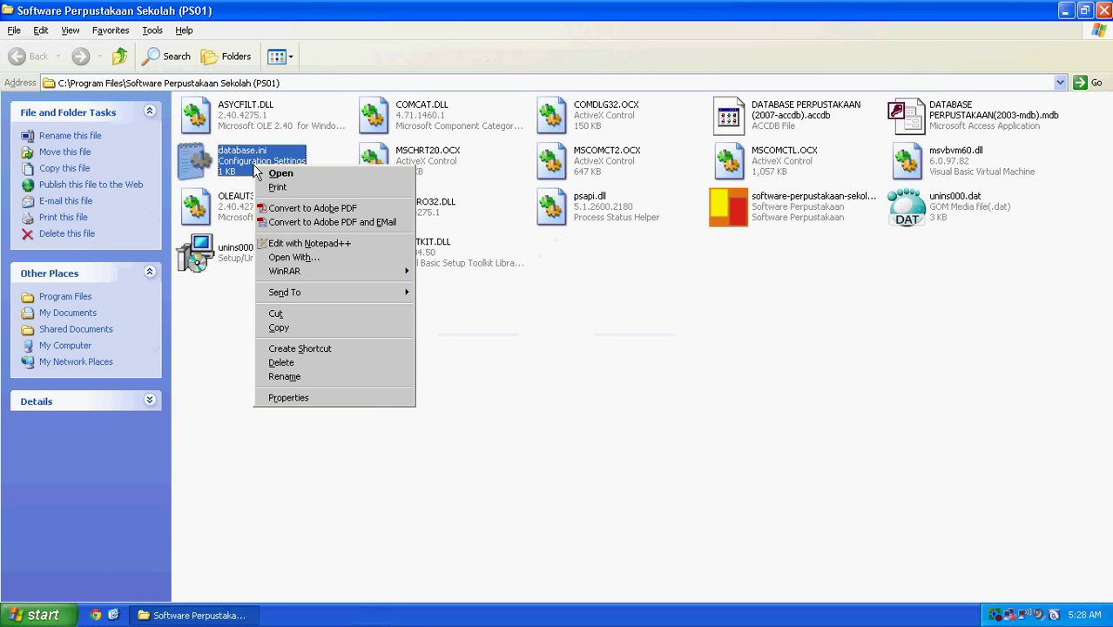
right_click(927, 113)
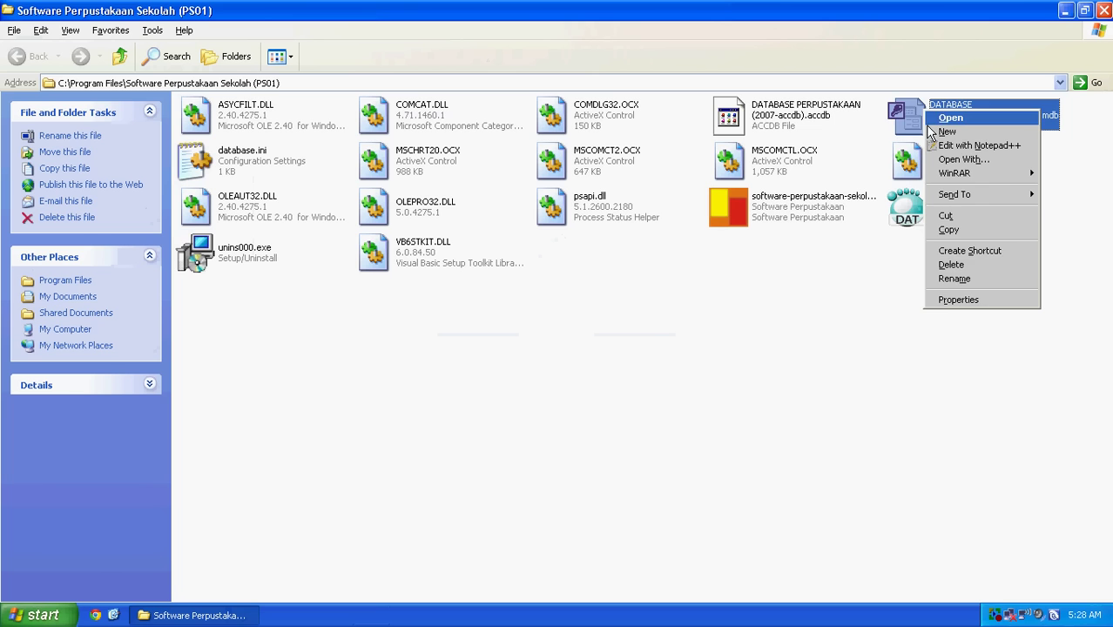
click(947, 216)
click(122, 63)
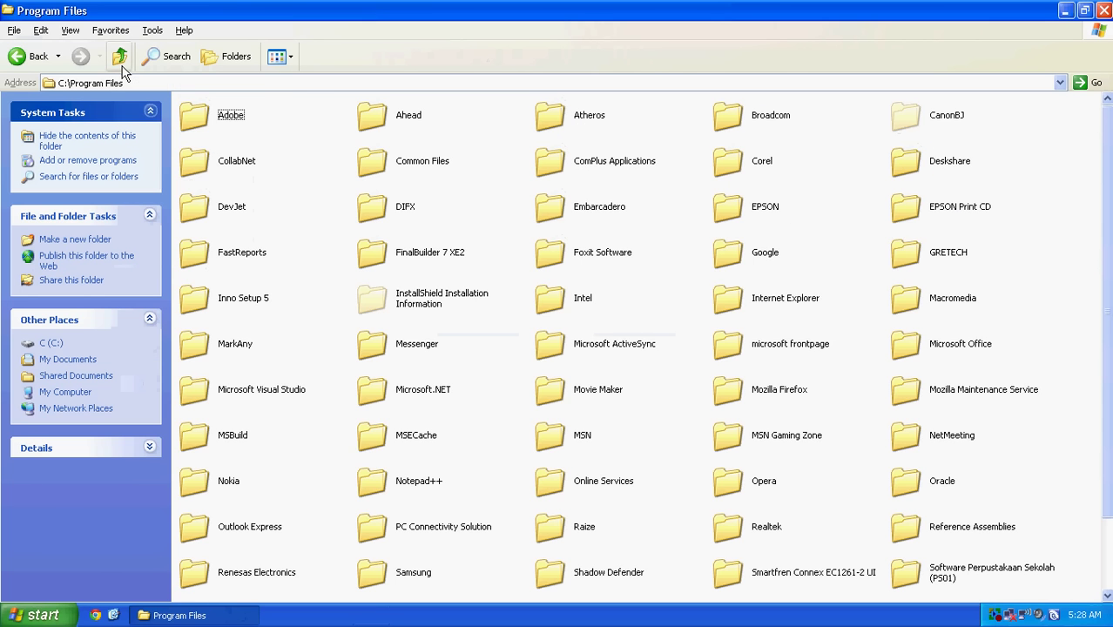
click(121, 66)
click(121, 66)
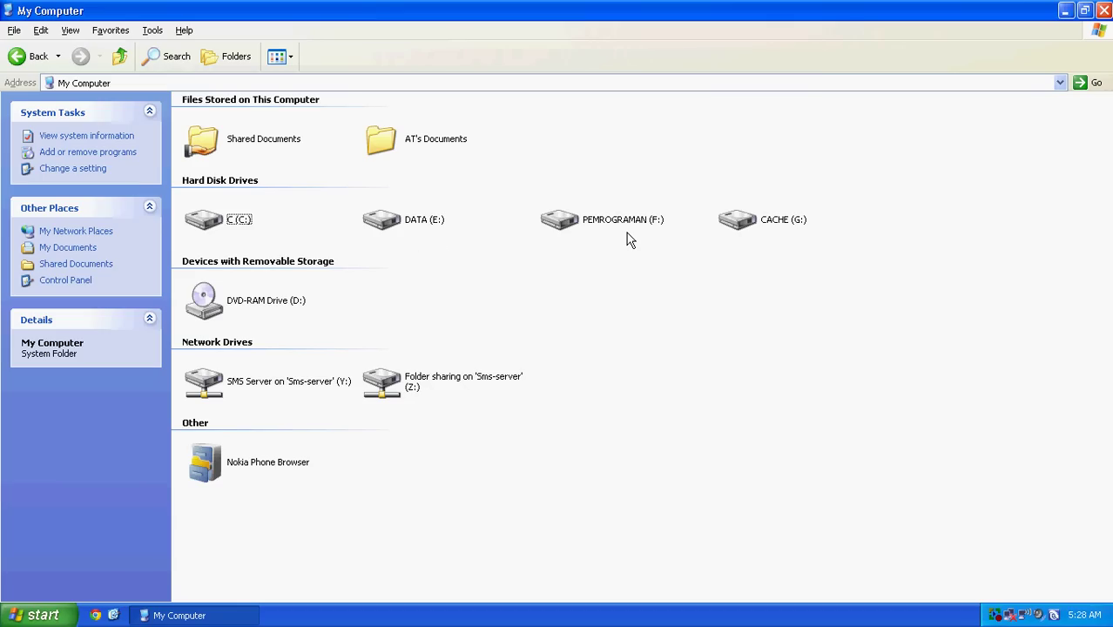
click(778, 237)
right_click(778, 237)
click(835, 357)
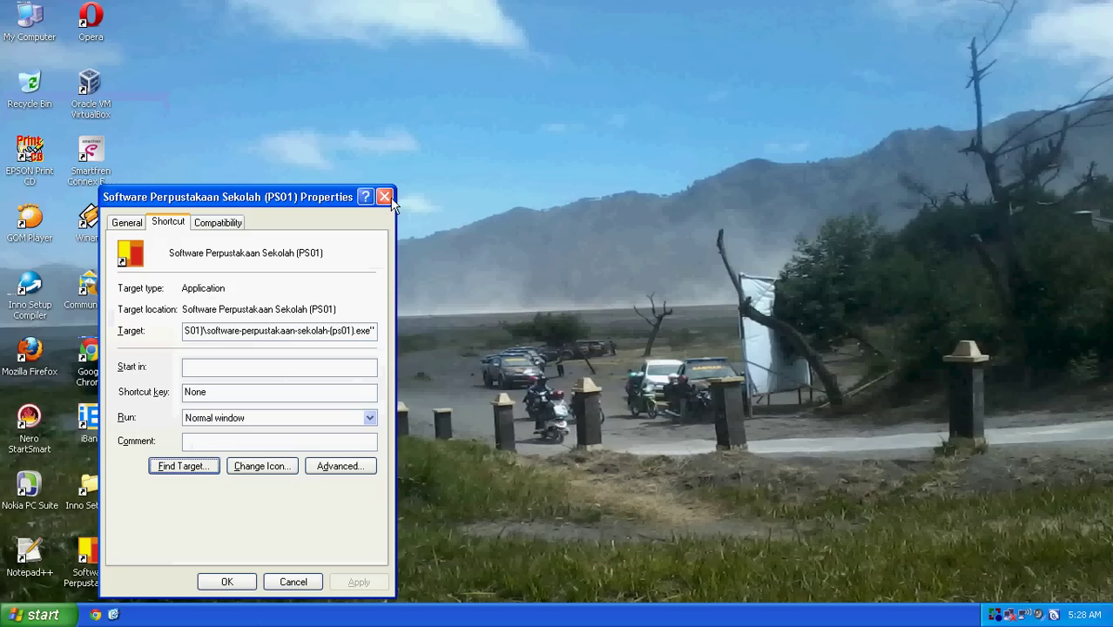
- Relaunch the library program from its desktop shortcut and set the database location to G:\DATABASE PERPUSTAKAAN(2003-mdb).mdb
key(Escape)
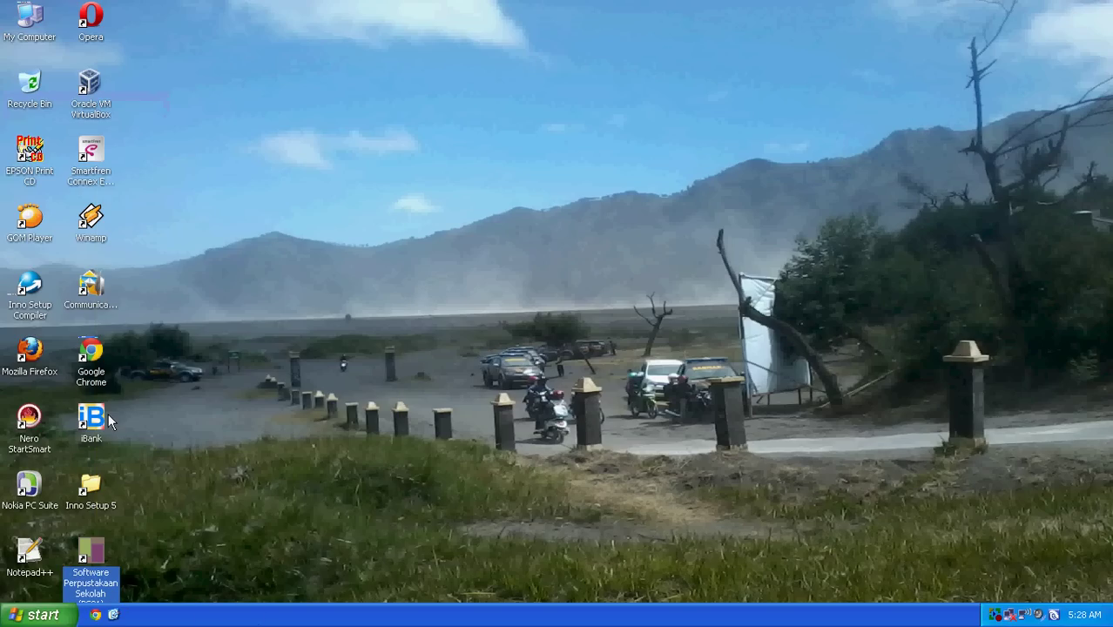
key(Return)
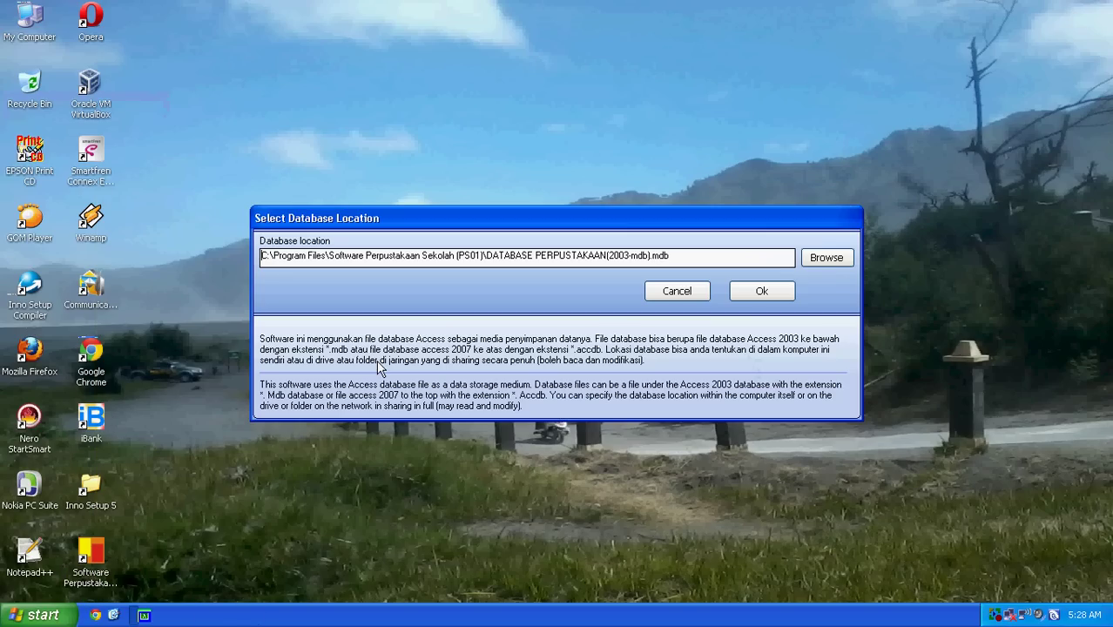
click(827, 261)
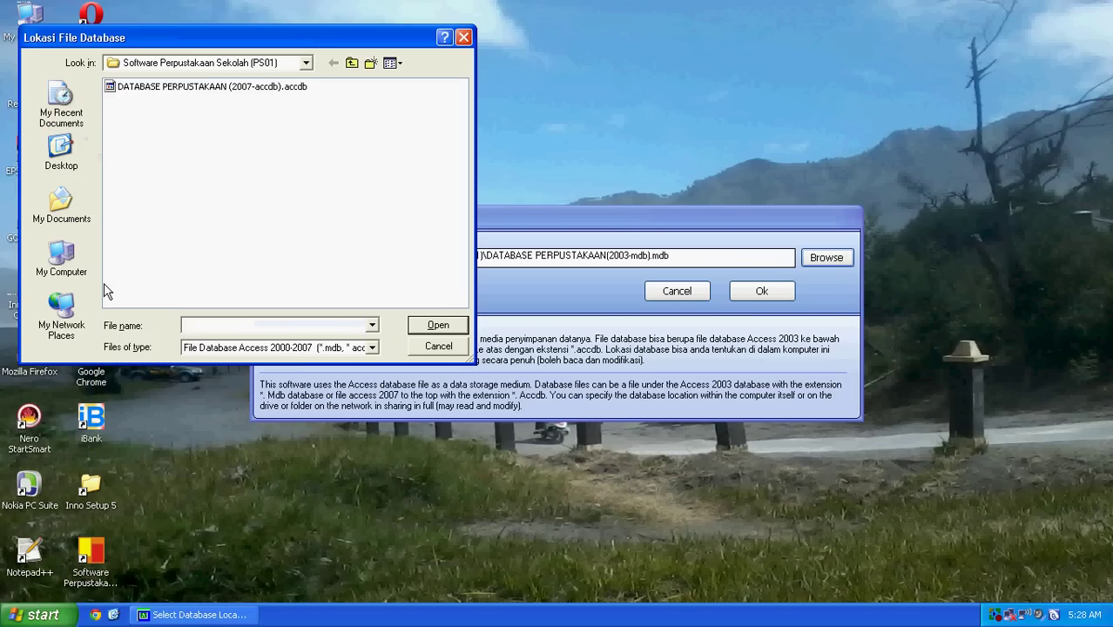
click(76, 266)
double_click(153, 143)
click(421, 129)
click(438, 325)
click(787, 293)
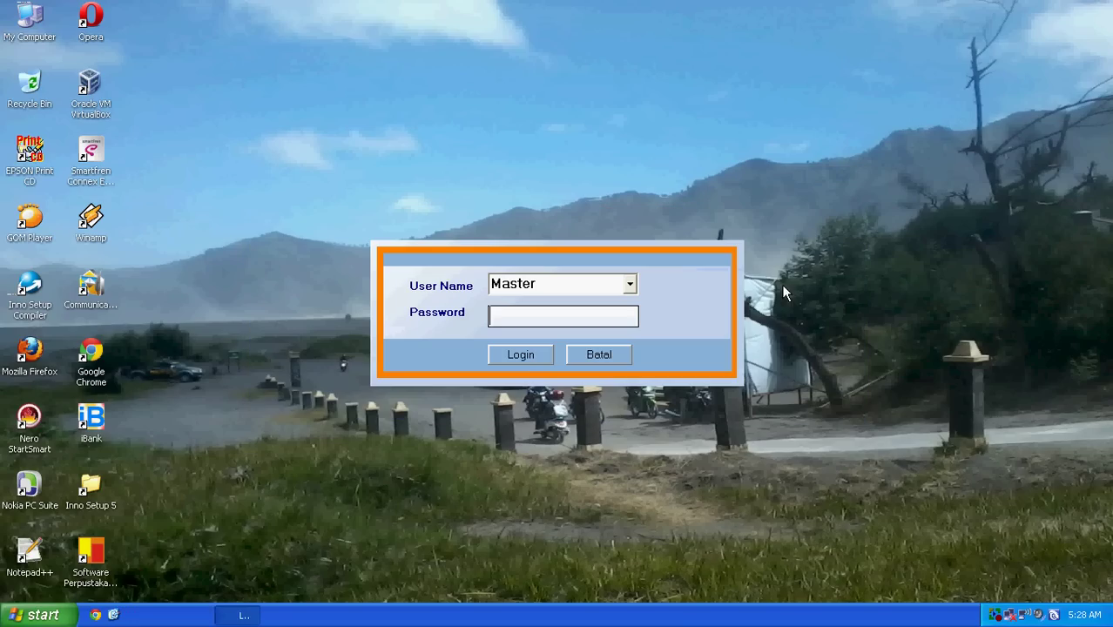
- Log in as Master, dismissing the registration dialog, and check the database location in Pengaturan
click(521, 357)
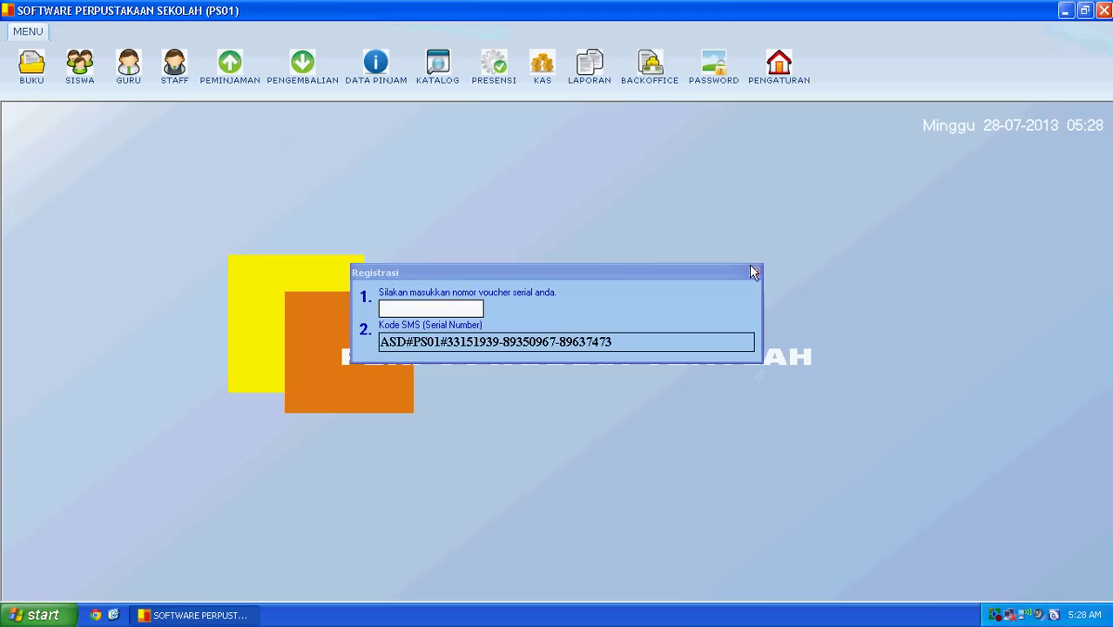
click(754, 272)
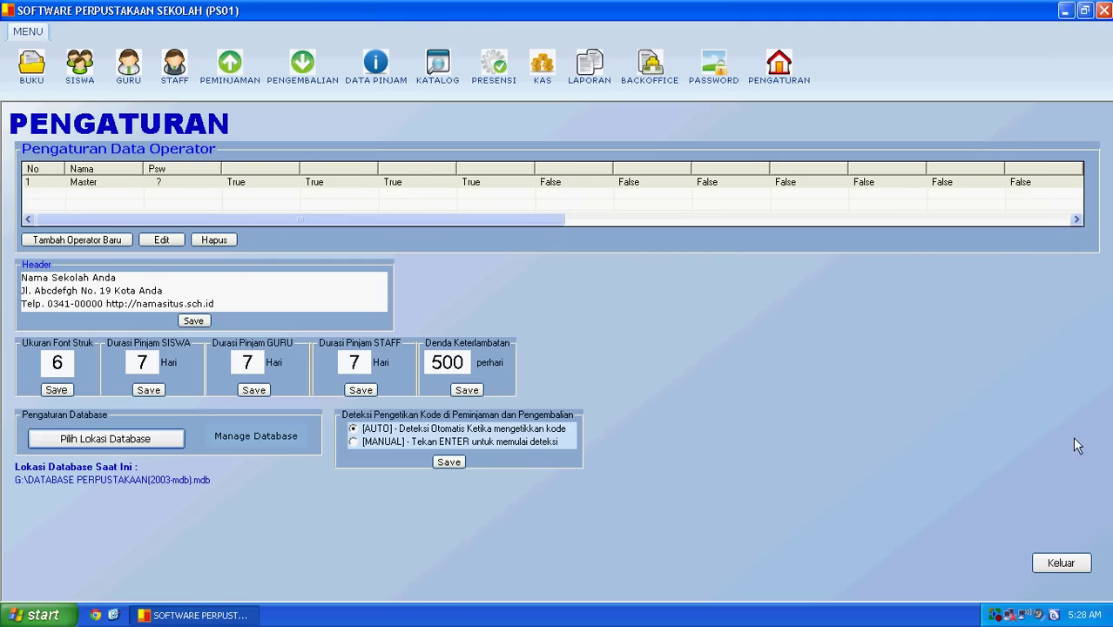
click(1046, 562)
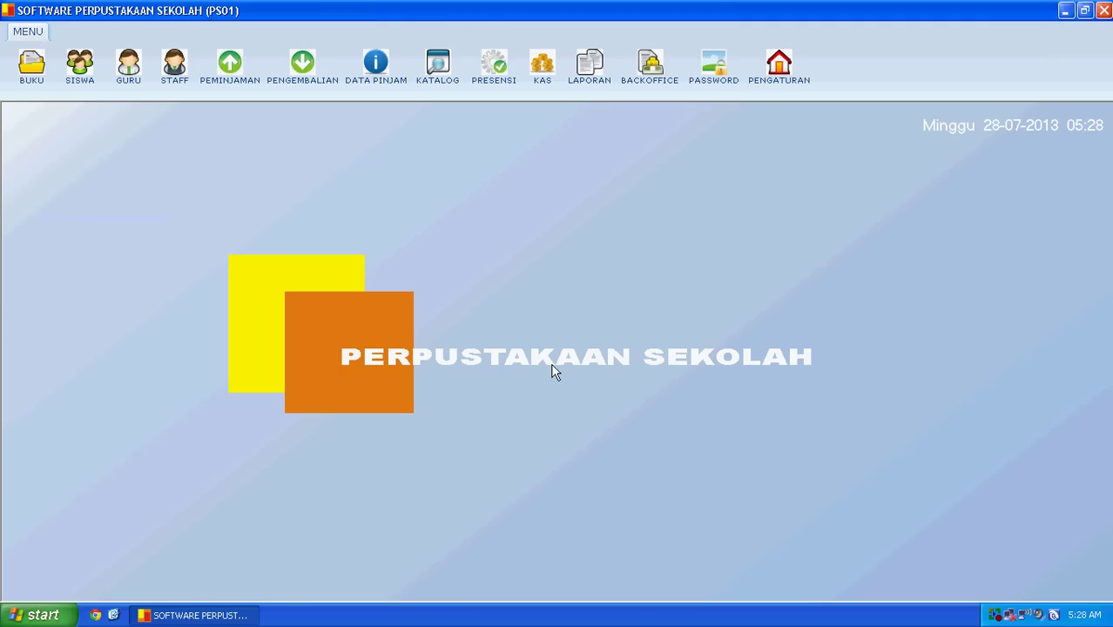